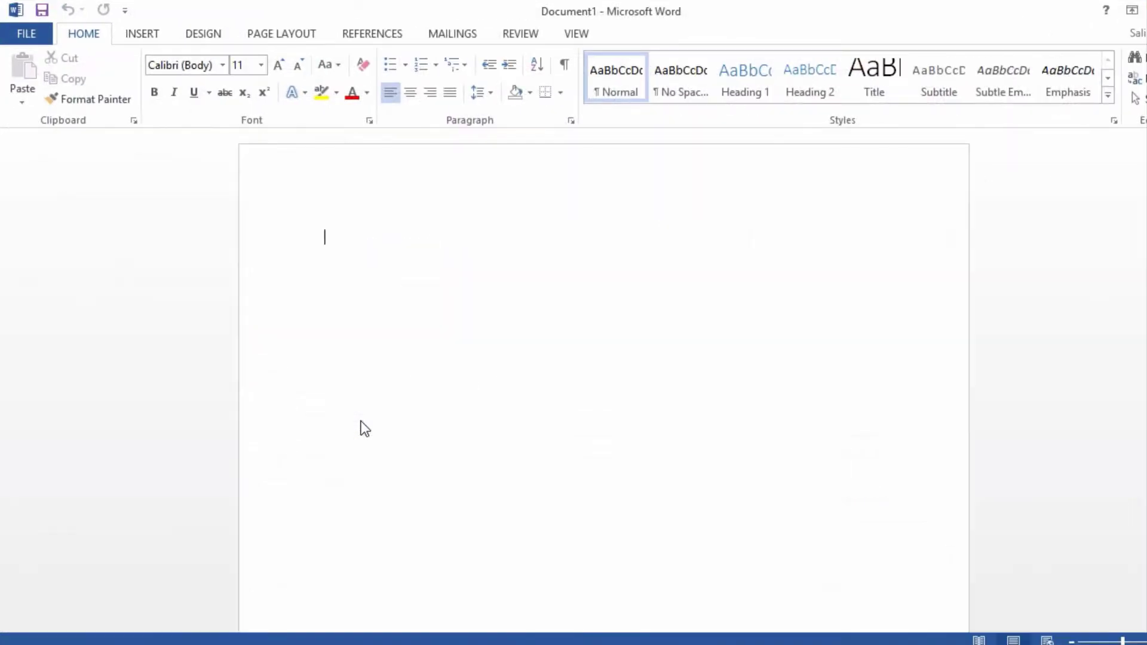
Step: Type 'This is my report.' as the document's first line and start a new line
type("This is m")
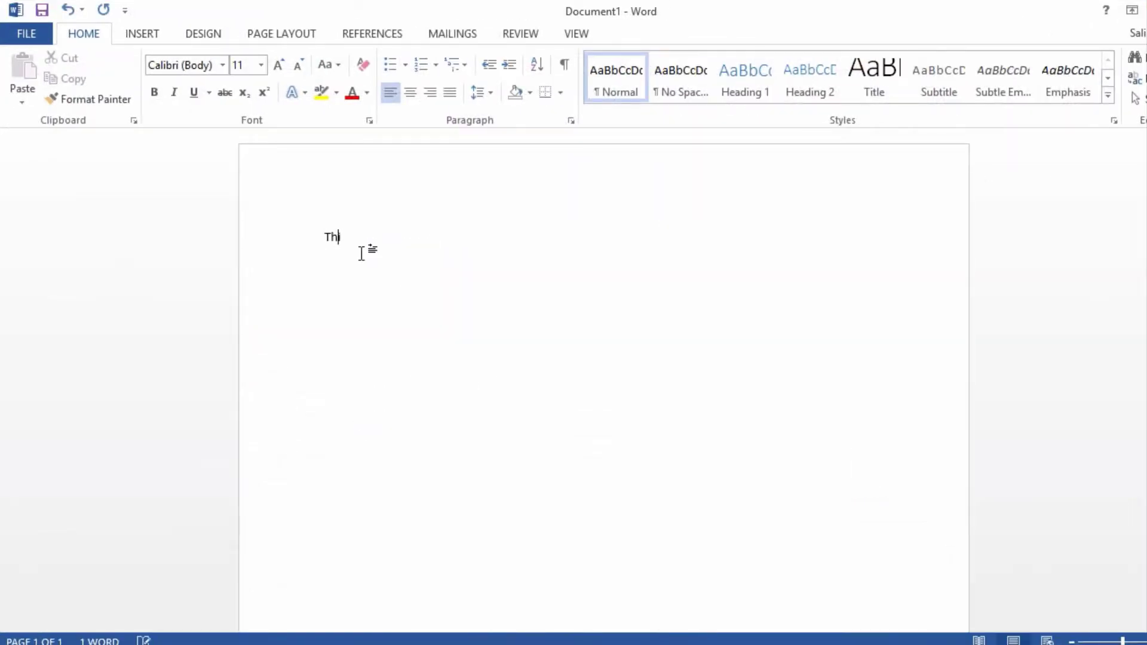
type("y report.")
key("Return")
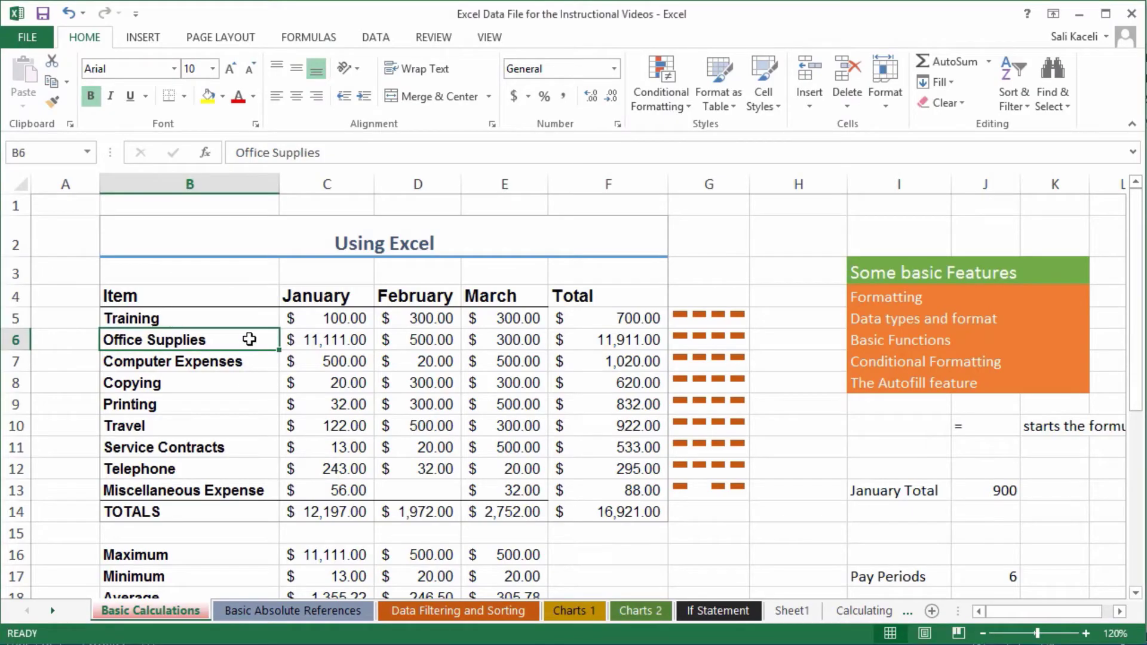
Step: Copy the Excel Item table B4:F14 and minimise Excel to return to Word
left_click_drag(149, 297, 633, 514)
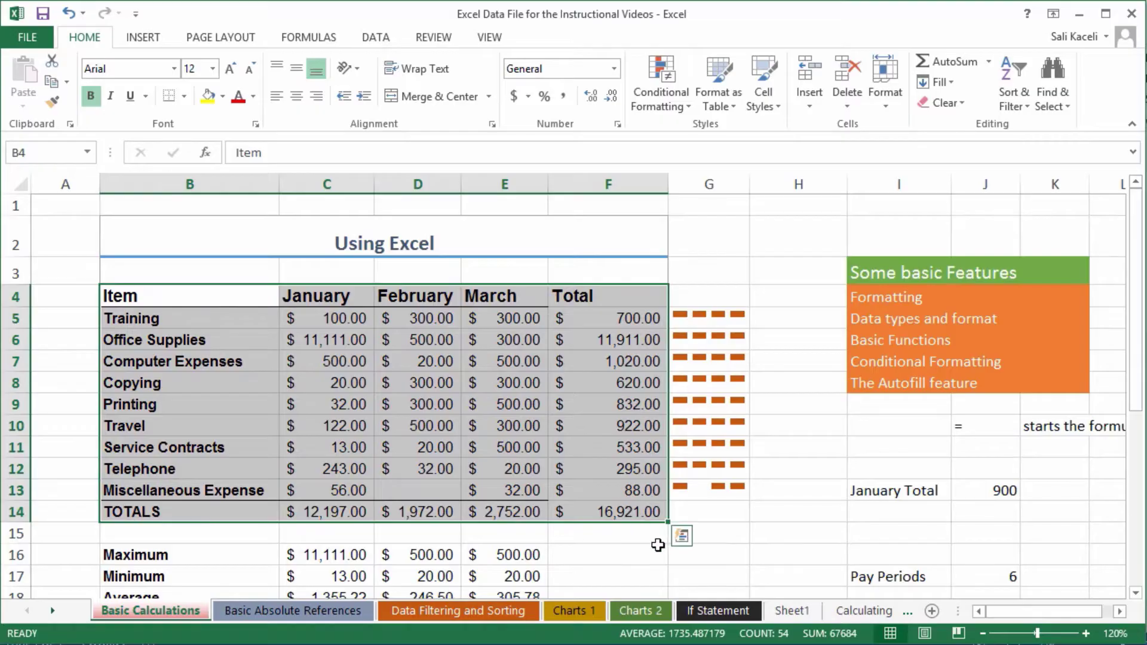
key("ctrl+c")
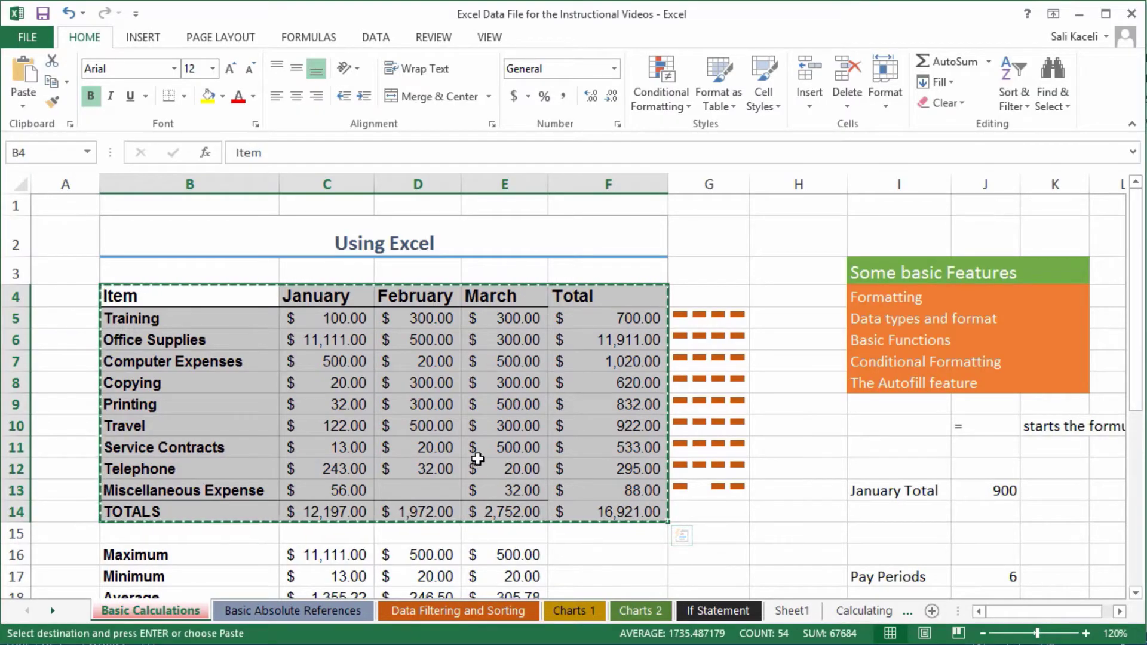
right_click(479, 462)
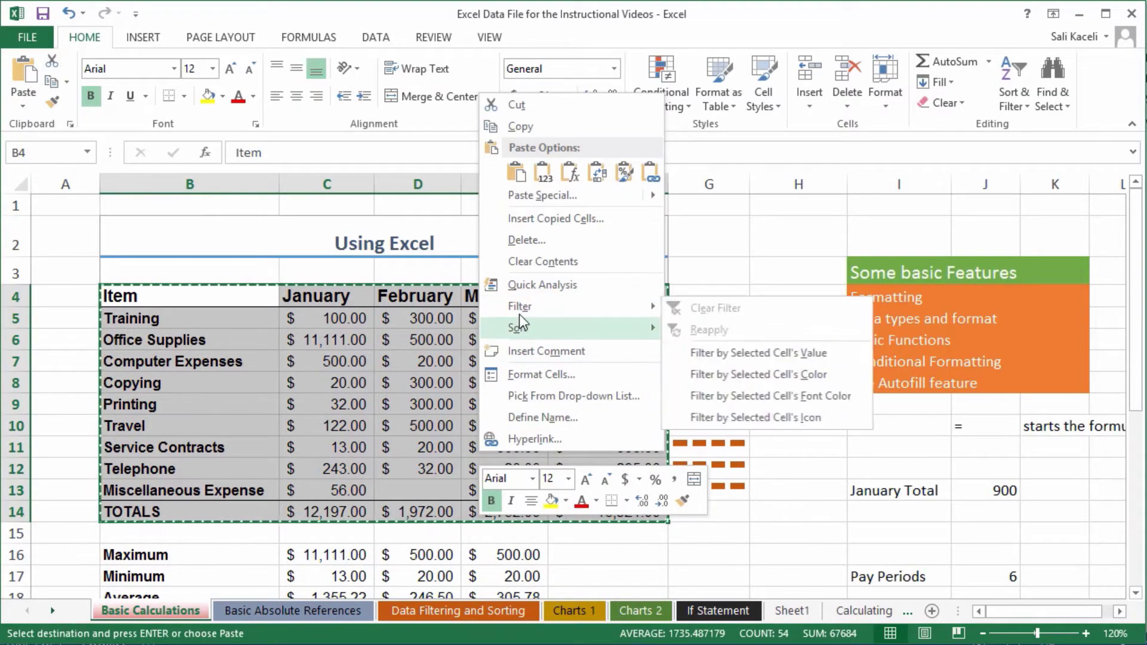
left_click(520, 126)
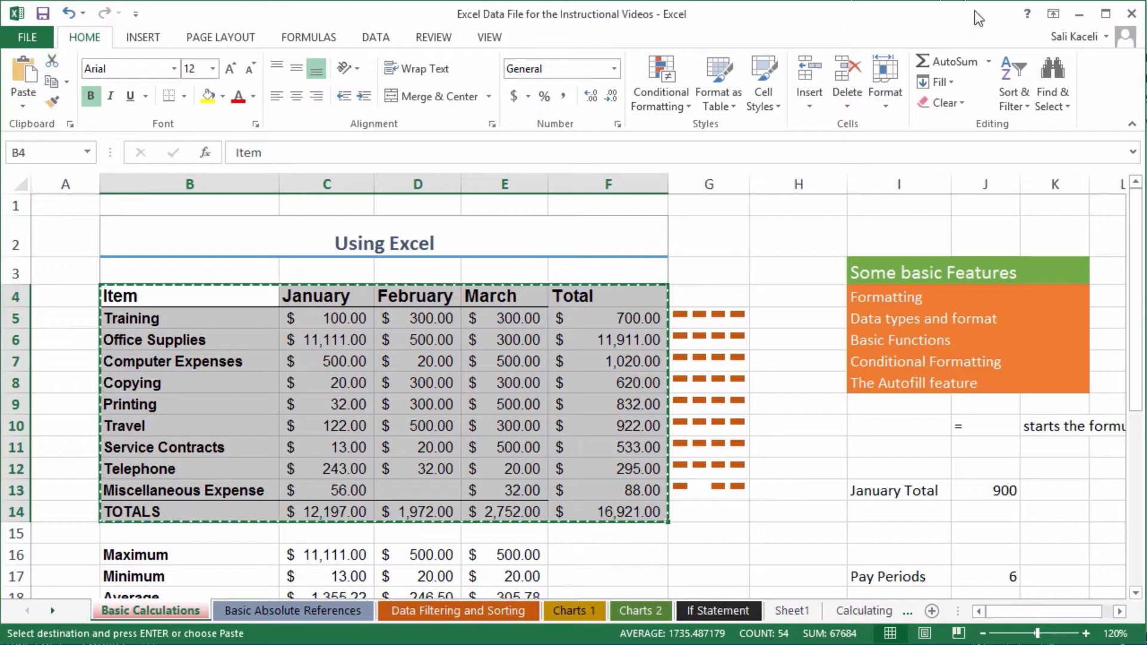
left_click(1079, 14)
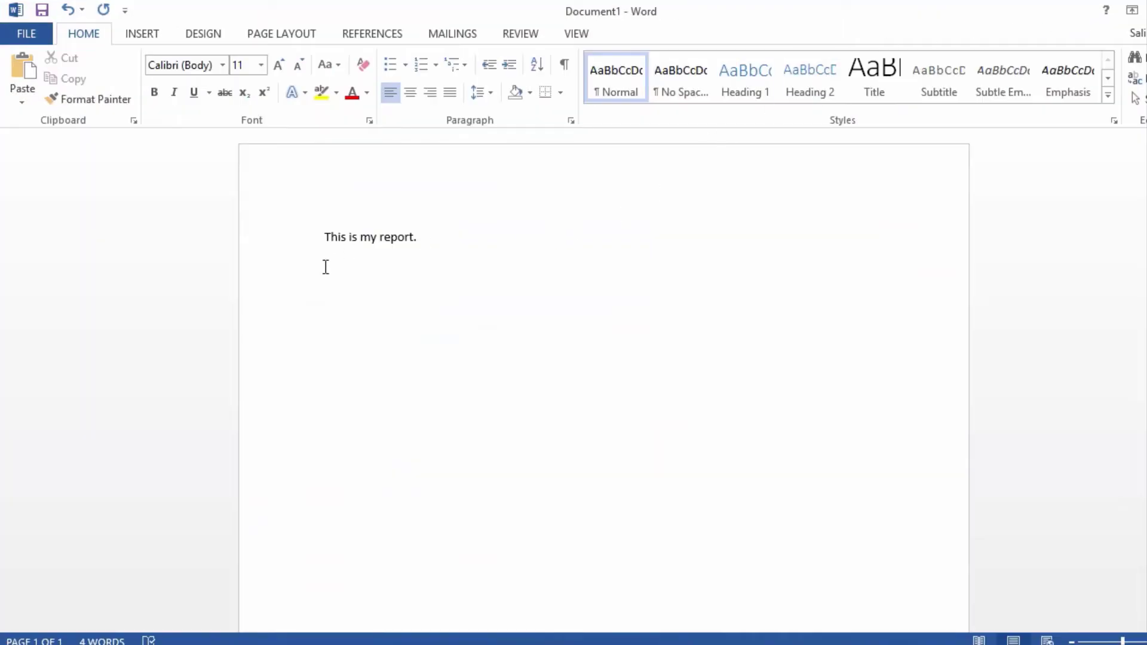
Step: Paste the Item table keeping source formatting, then re-paste it as Link & Keep Source Formatting
right_click(326, 267)
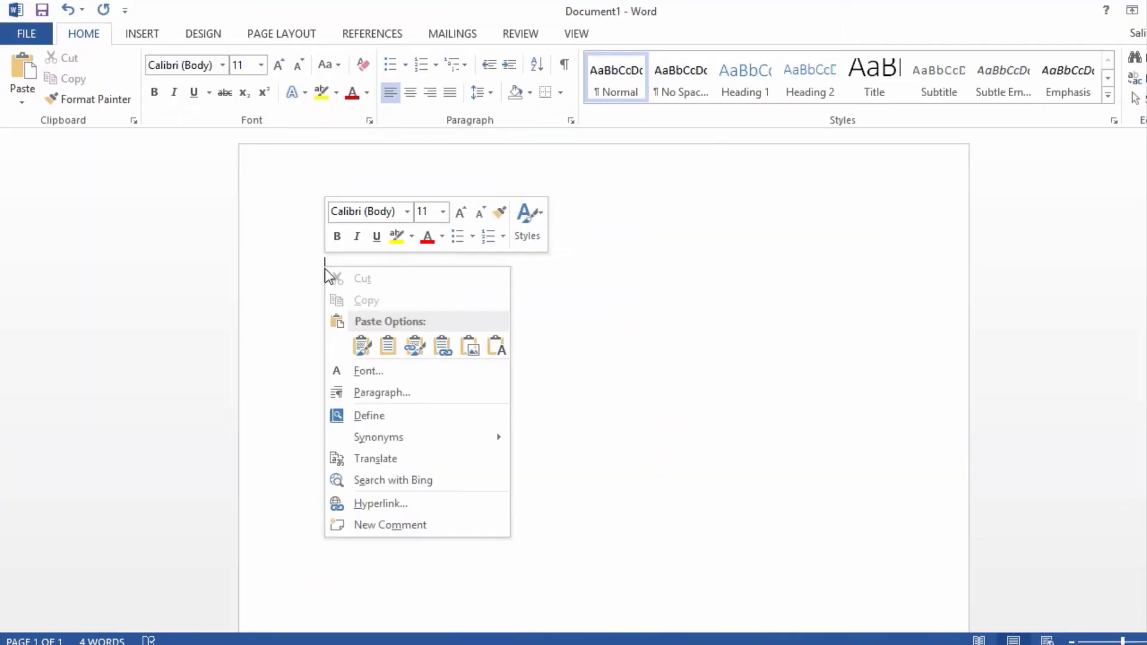
left_click(364, 350)
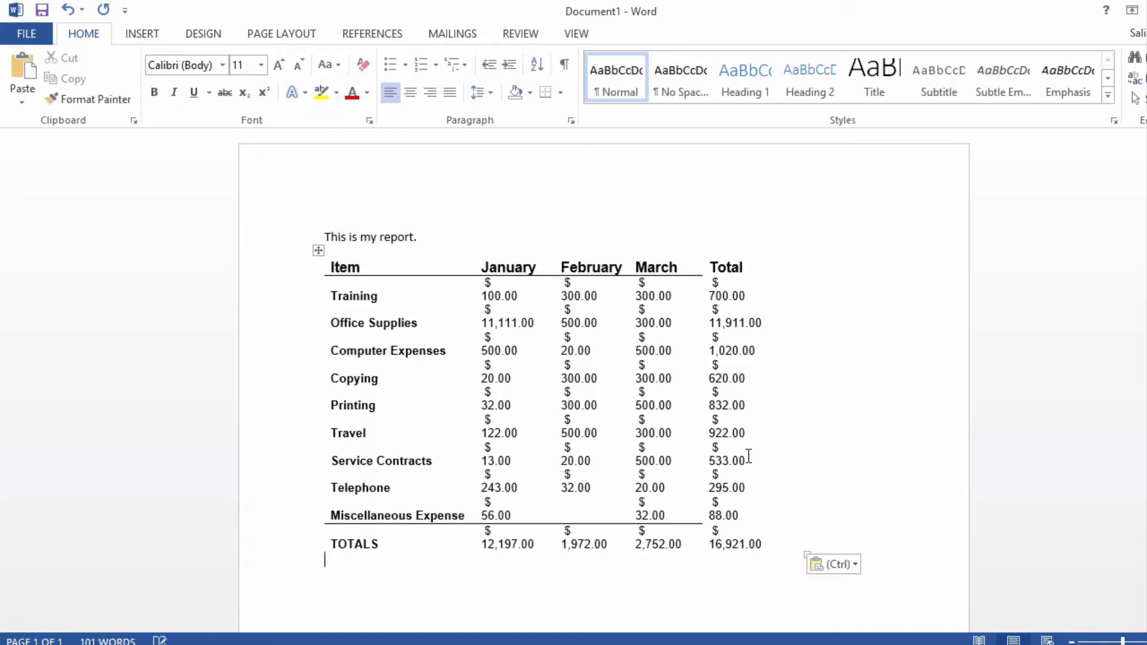
left_click(854, 438)
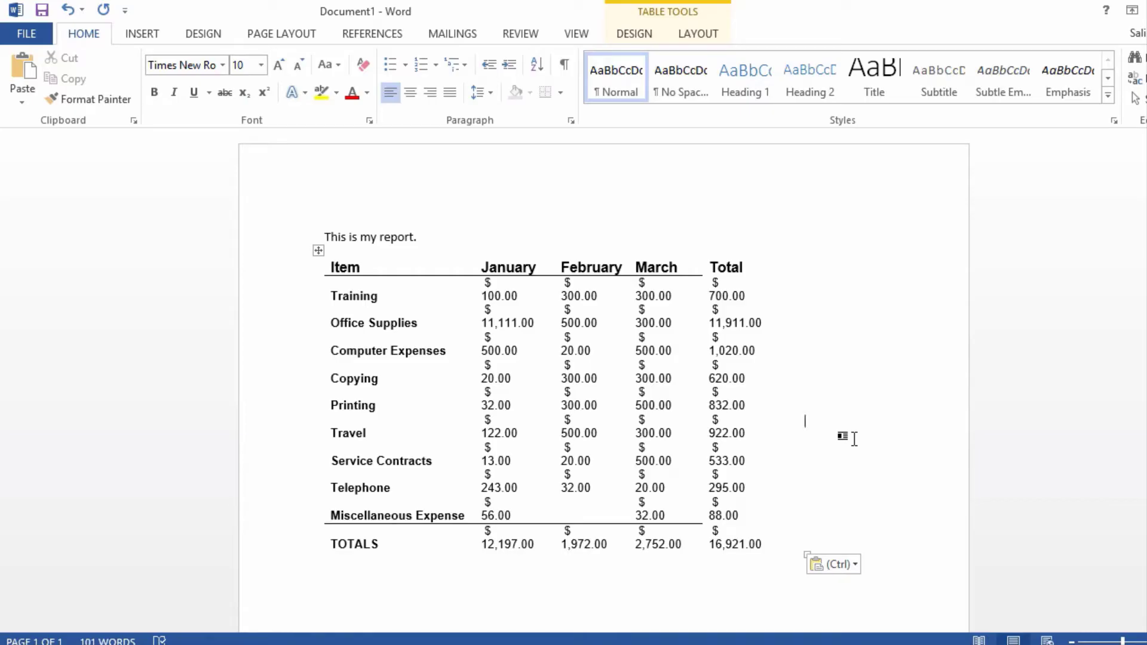
left_click(856, 565)
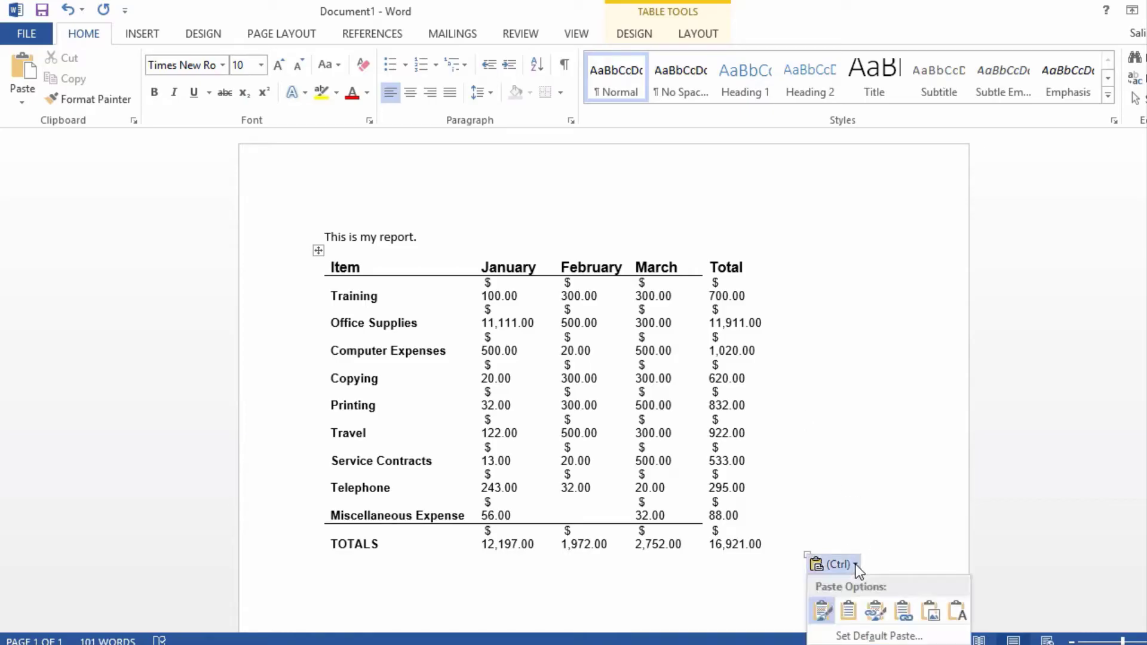
left_click(877, 613)
scroll(337, 510, "down", 3)
left_click(338, 509)
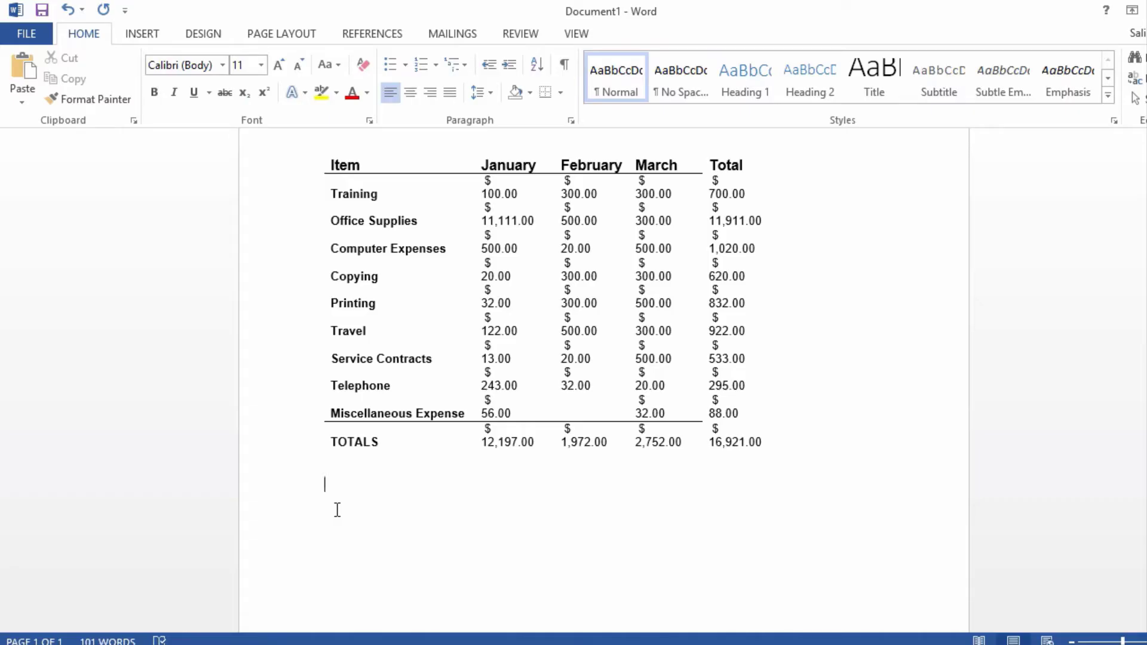
Step: Add the line 'Link the data with the Excel Spreadsheet.' below the table, then return to Excel
type("Link the data with the Excel ")
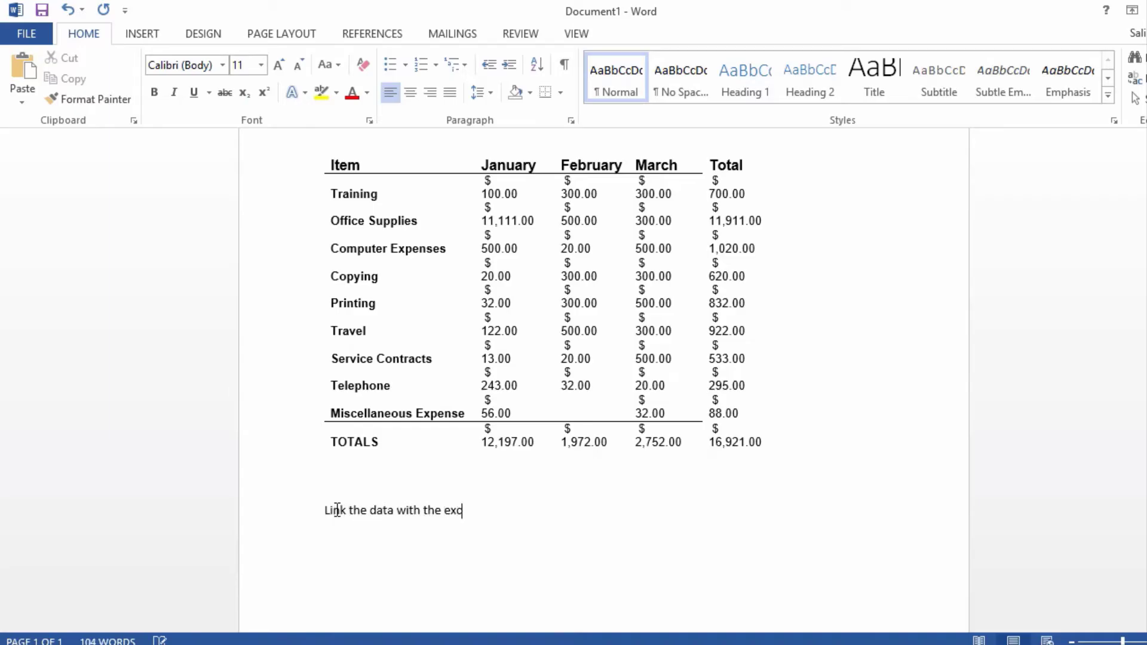
type("Spreadsheet.")
key("Return")
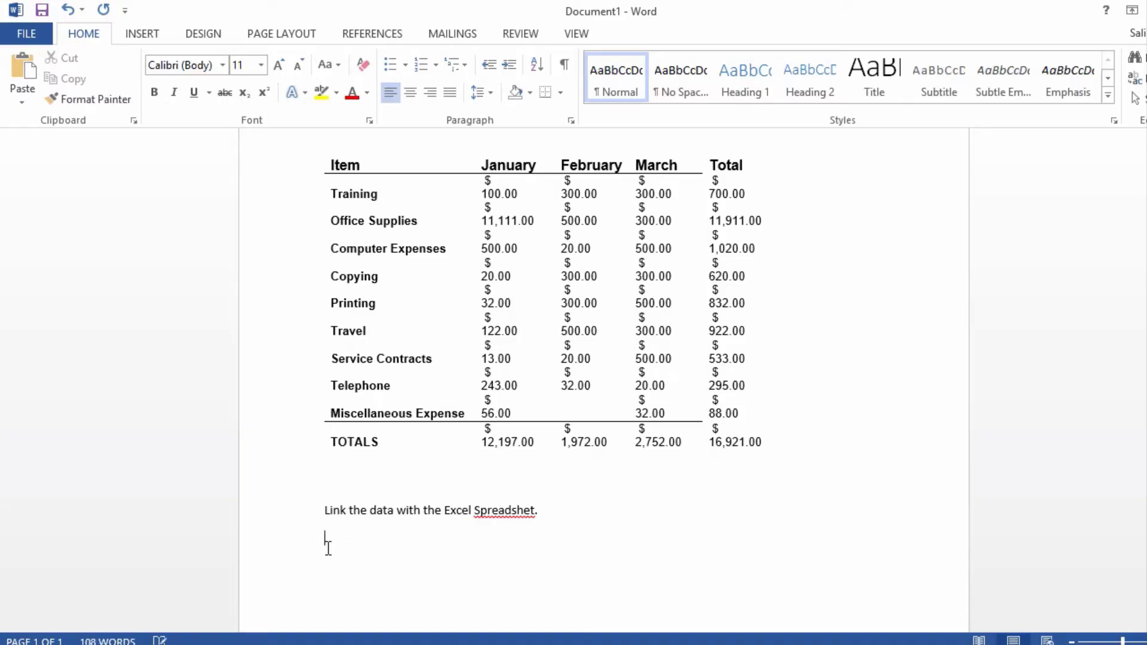
key("alt+Tab")
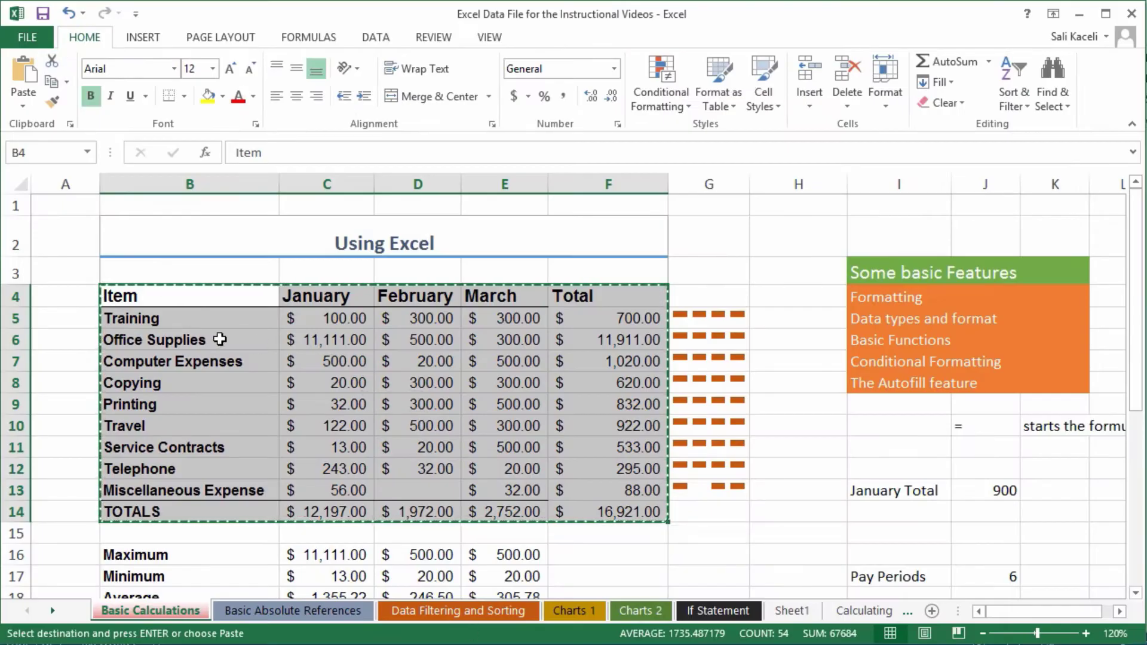
Step: Reselect the Item table range B4:F14 in the Excel worksheet
left_click(156, 318)
left_click(123, 294)
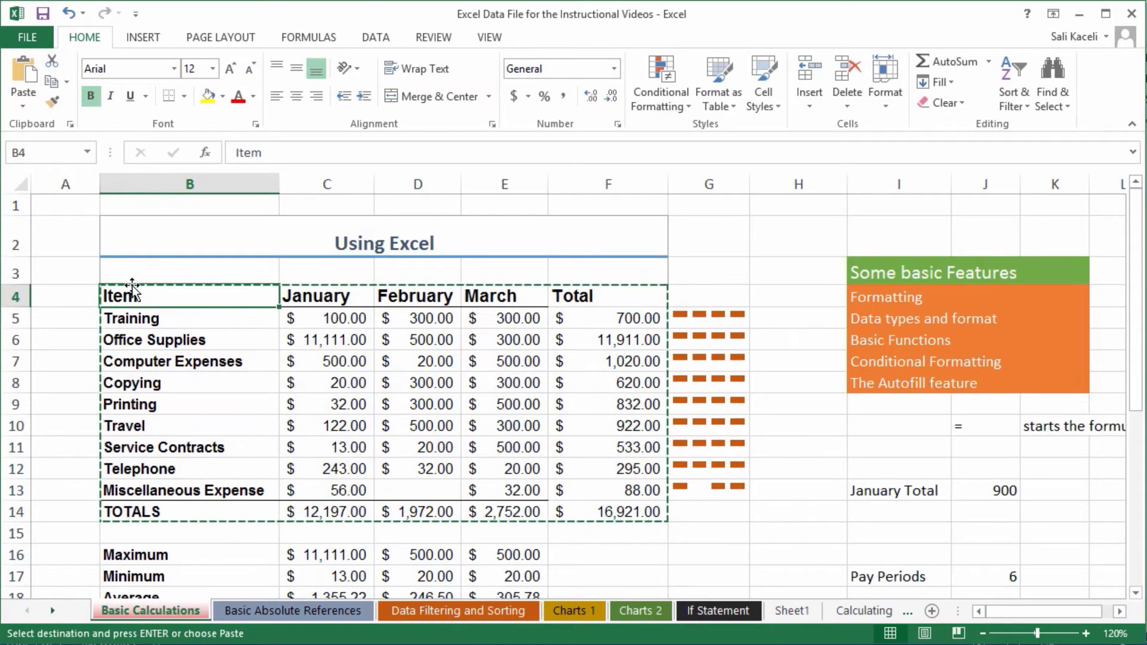
left_click_drag(122, 294, 627, 512)
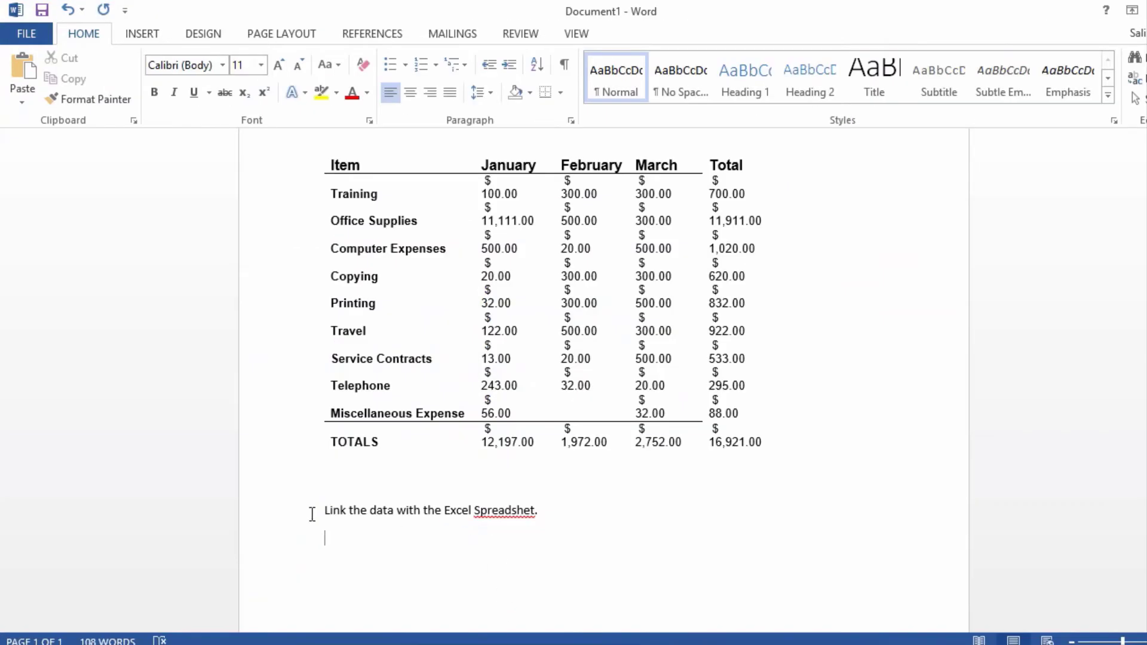
scroll(397, 504, "down", 6)
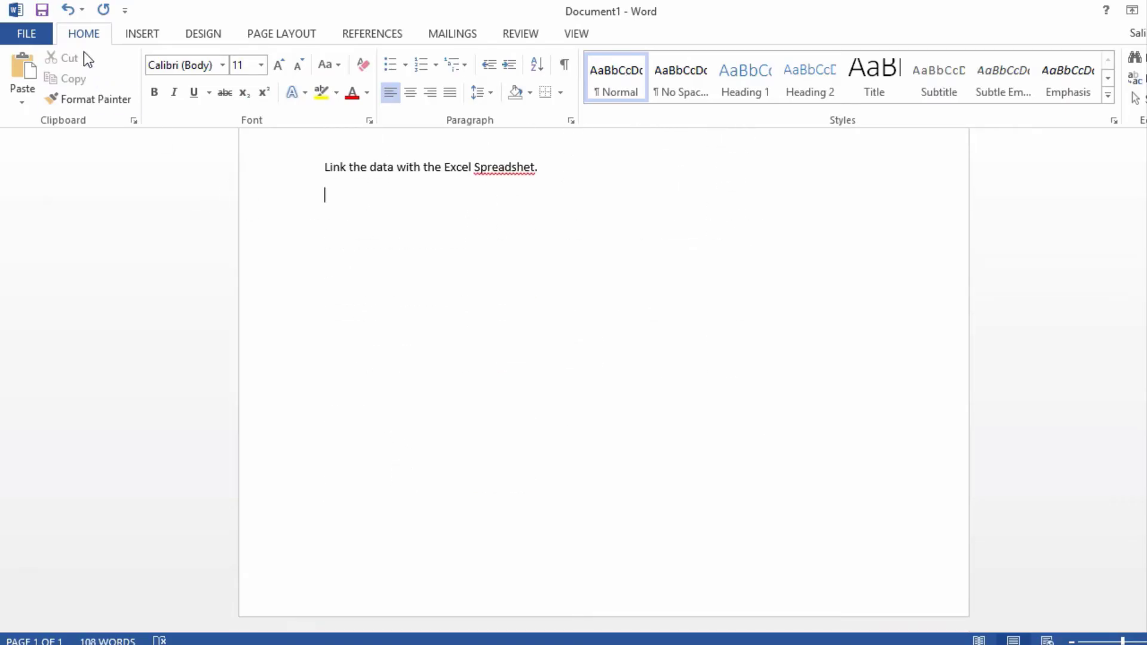
Step: Paste Special the table as a Paste link Microsoft Excel Worksheet Object below the sentence
left_click(22, 101)
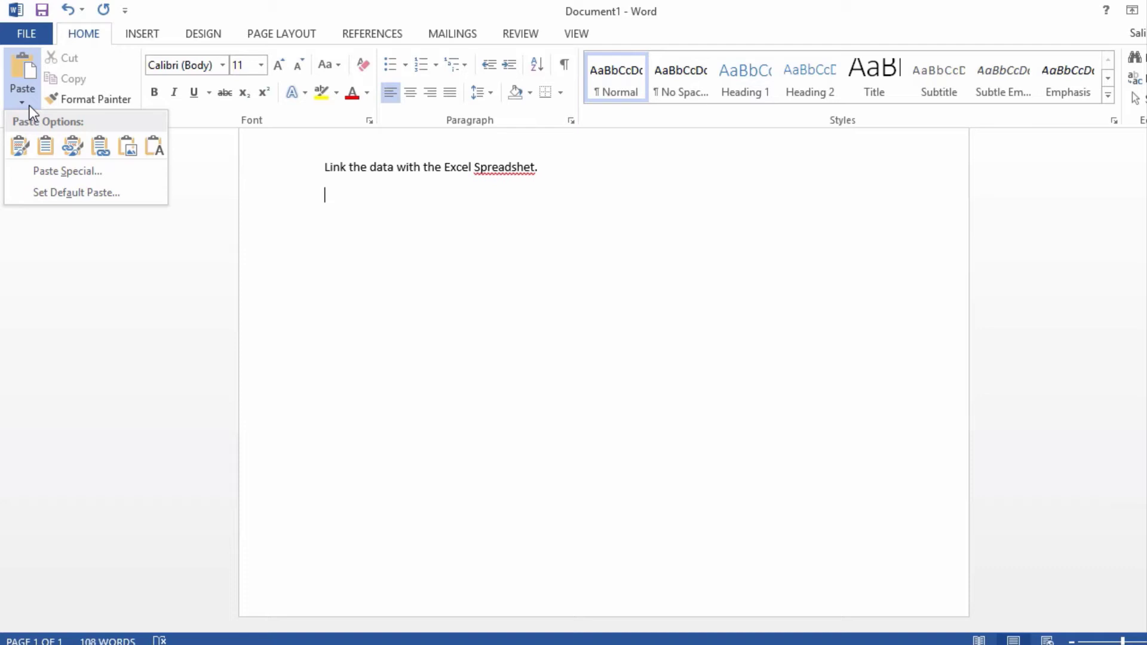
left_click(65, 171)
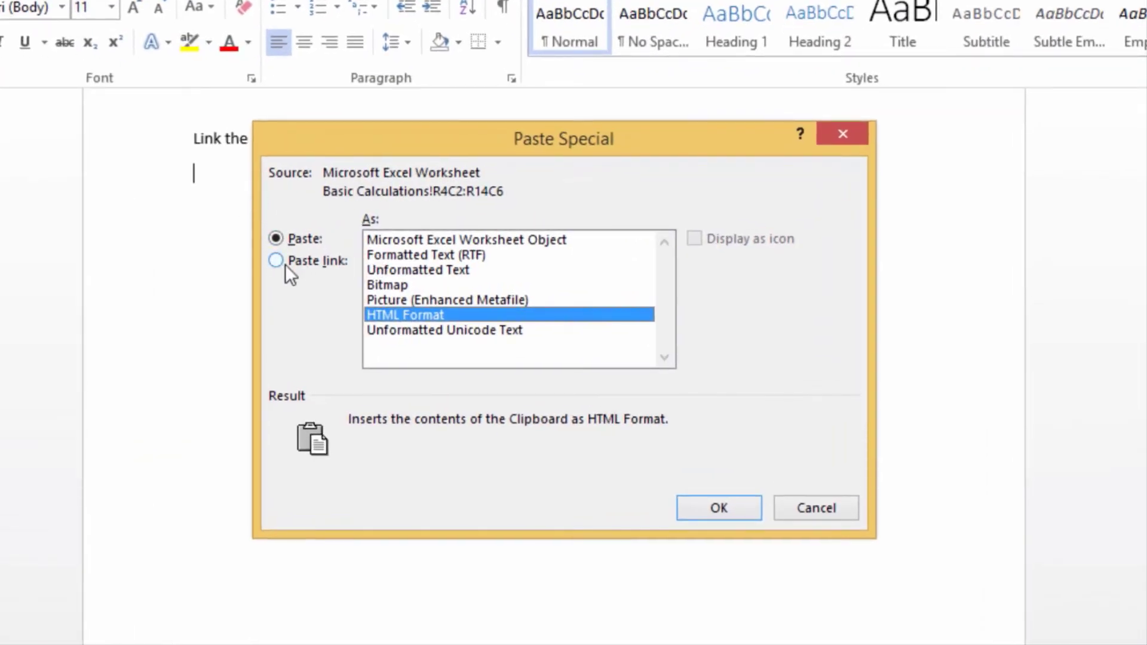
left_click(277, 260)
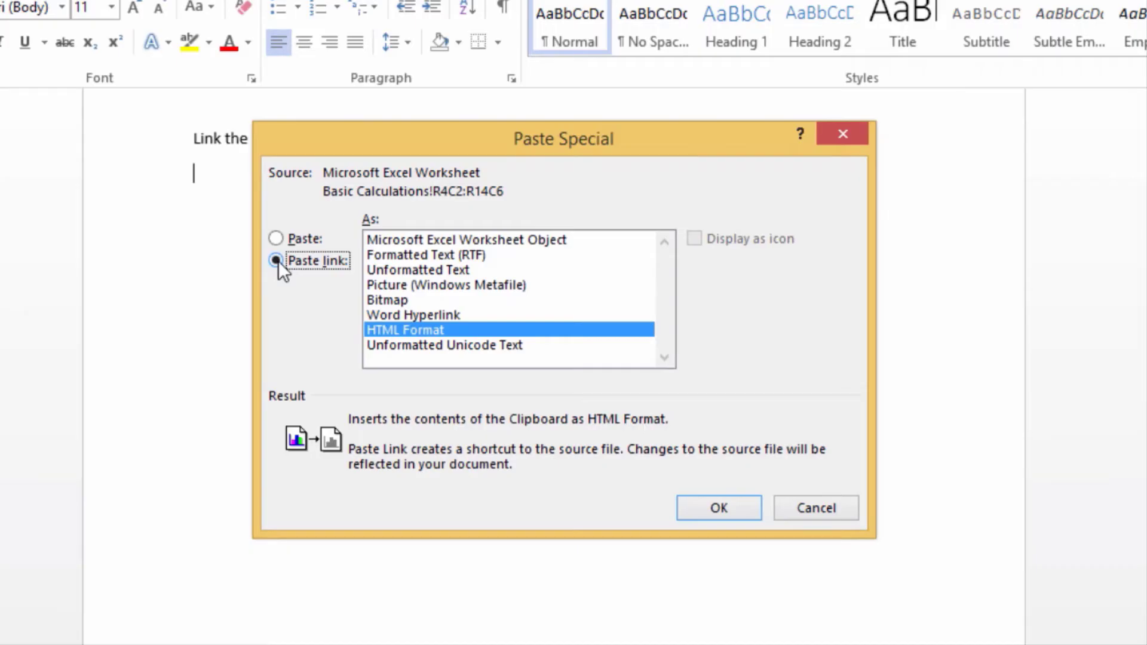
left_click(420, 240)
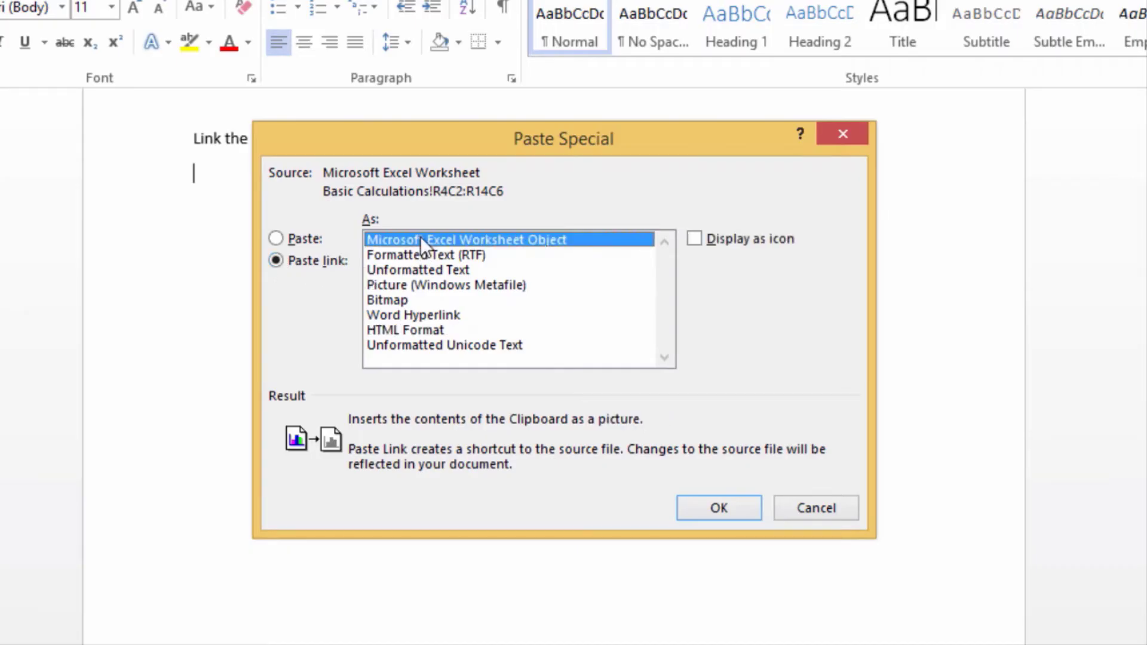
left_click(708, 507)
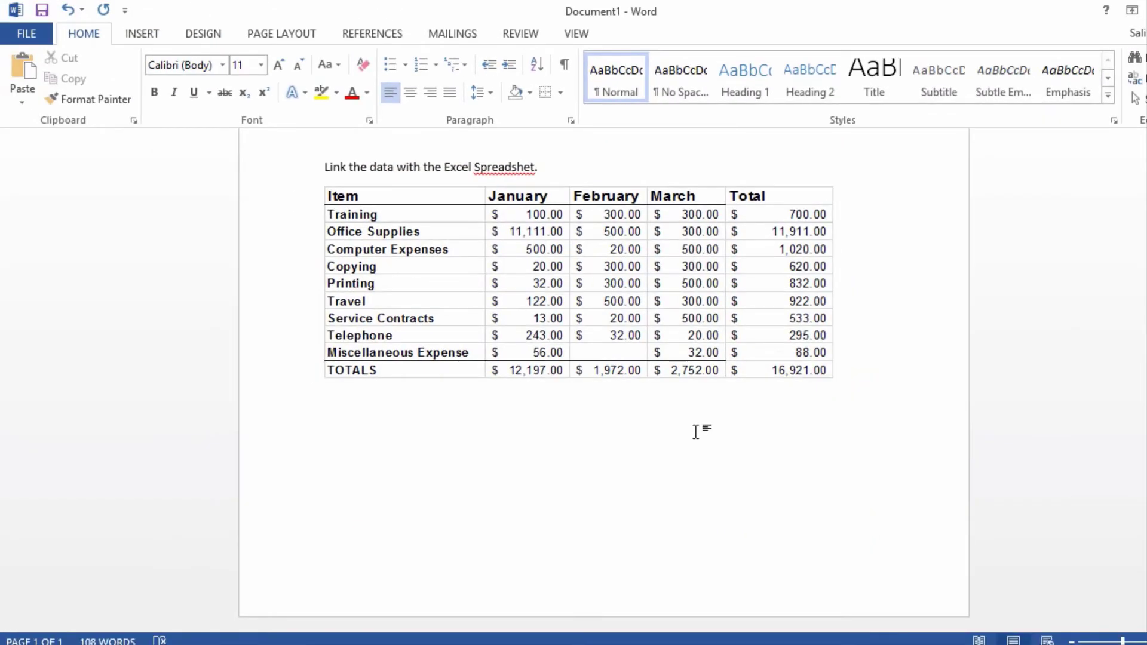
Step: Save the document to the Desktop as 'Monthly report', then switch to Excel
key("shift+Left")
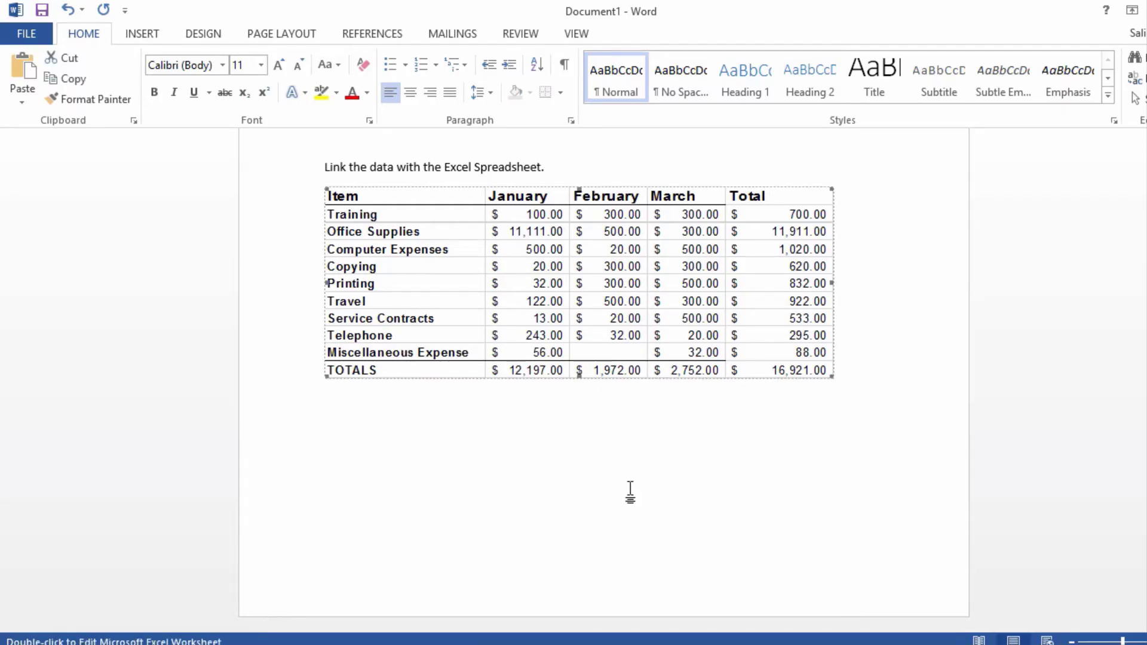
left_click(41, 11)
left_click(477, 214)
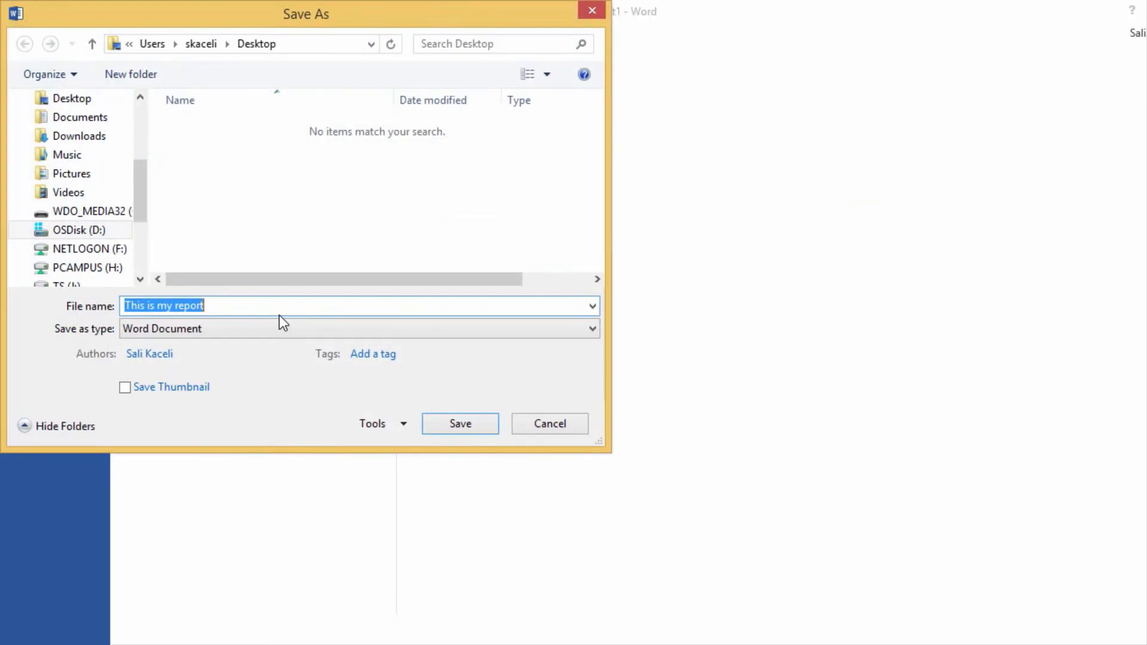
type("Monthly report")
key("Return")
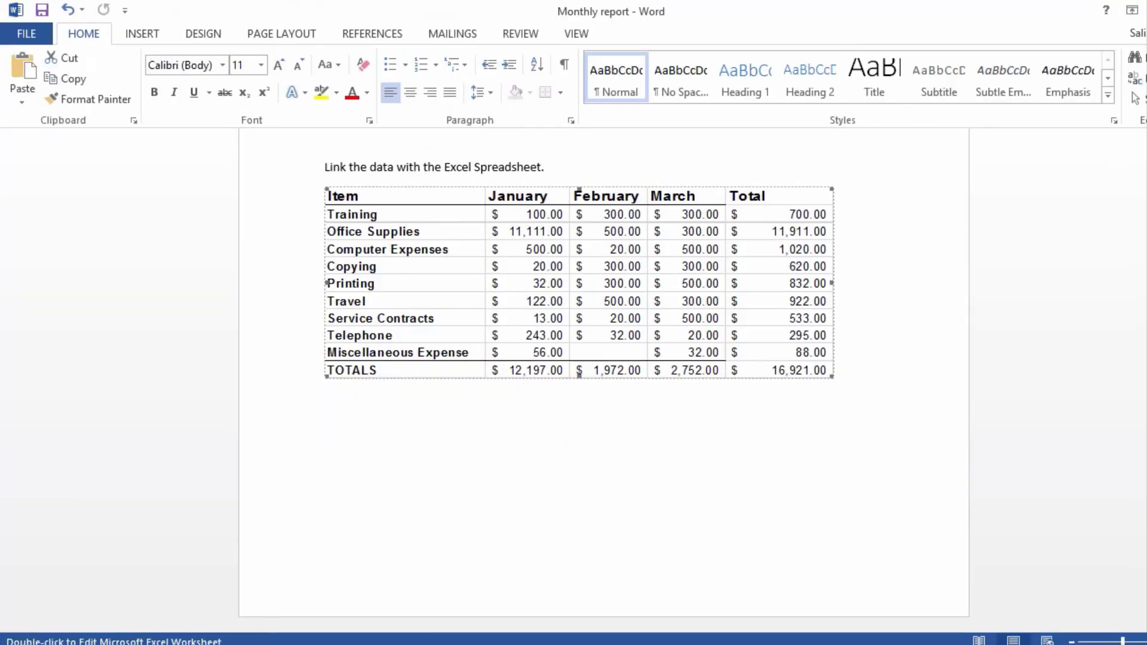
key("ctrl+z")
key("alt+Tab")
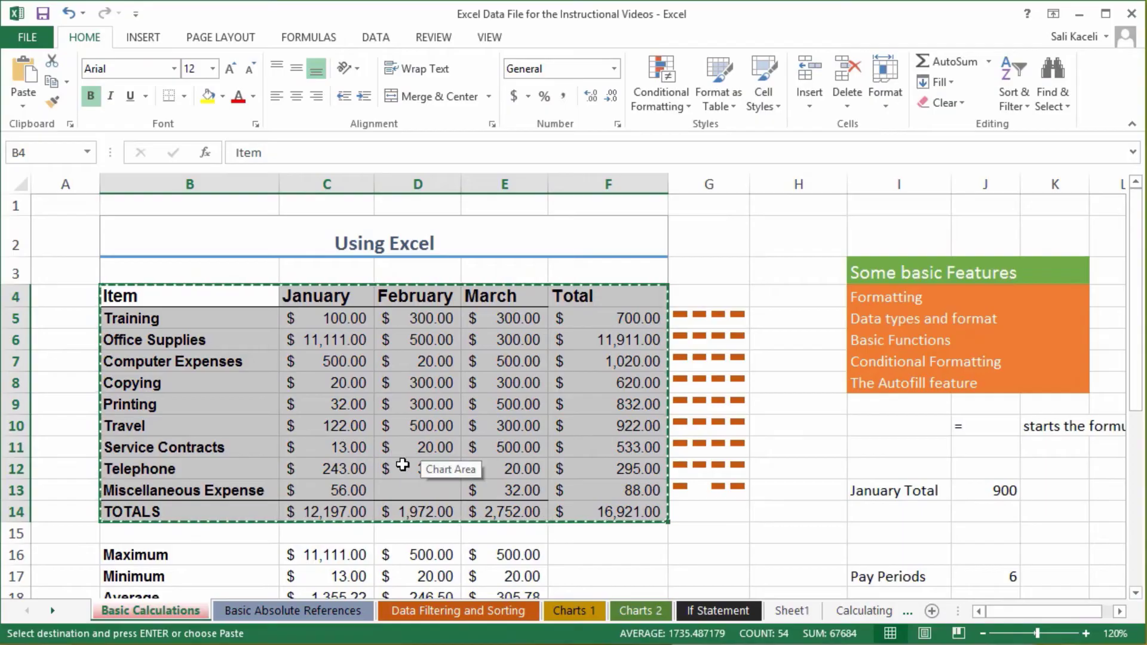
Step: Change Training's January amount in C5 to 123, save the workbook, and minimise Excel
left_click(361, 387)
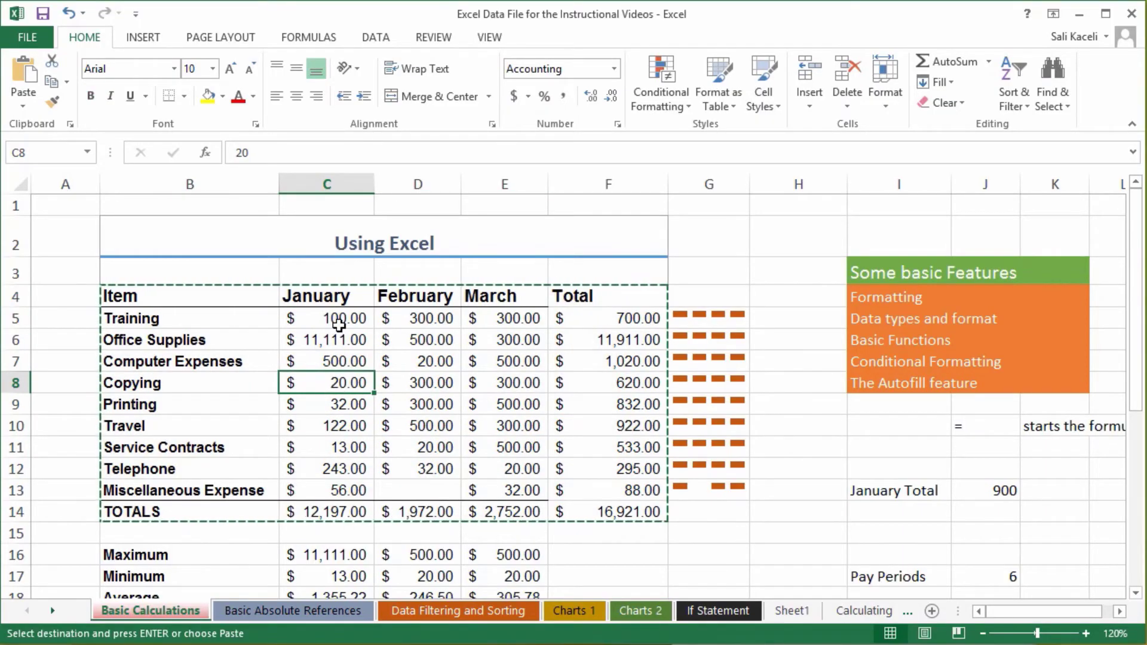
left_click(339, 325)
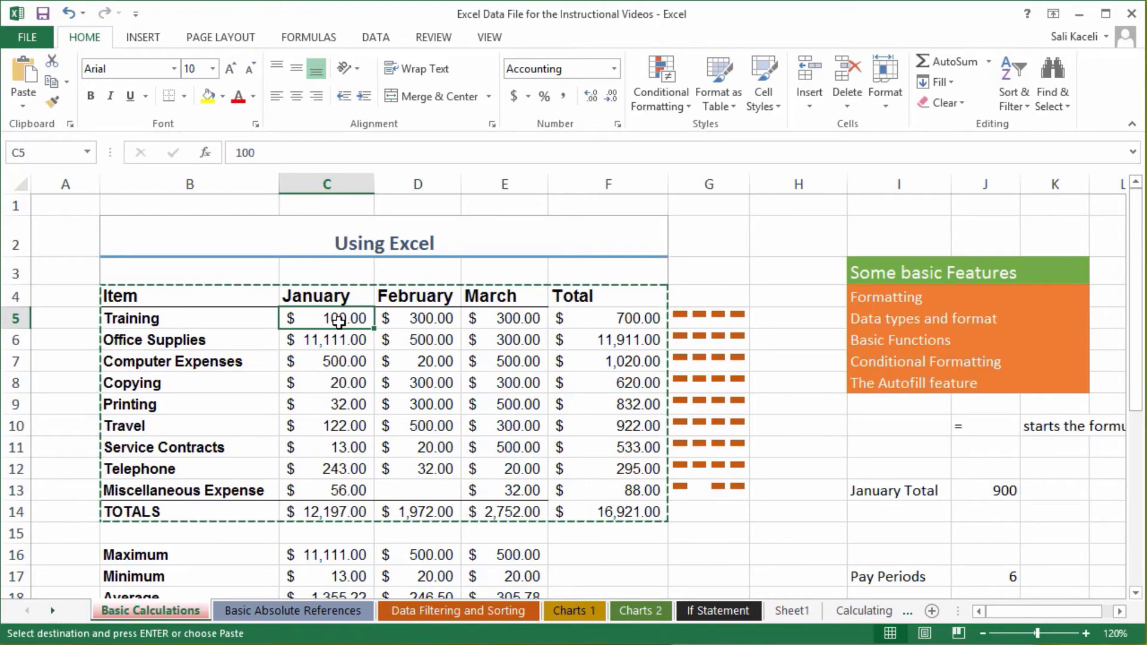
type("123")
key("ctrl+Return")
key("Return")
left_click(416, 398)
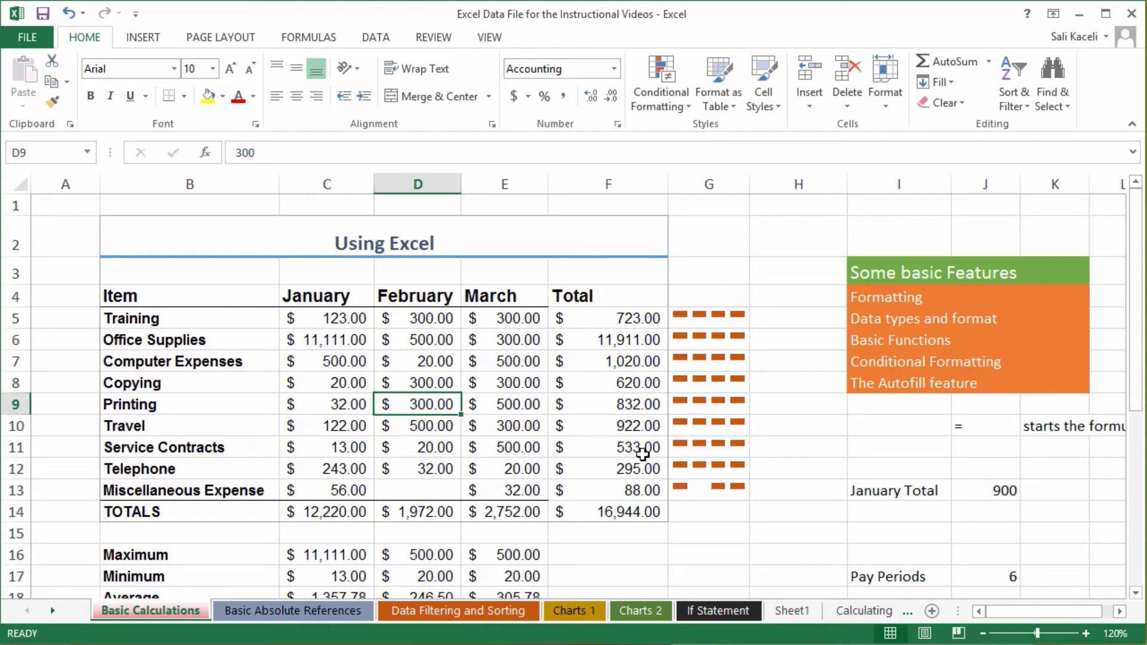
left_click(43, 13)
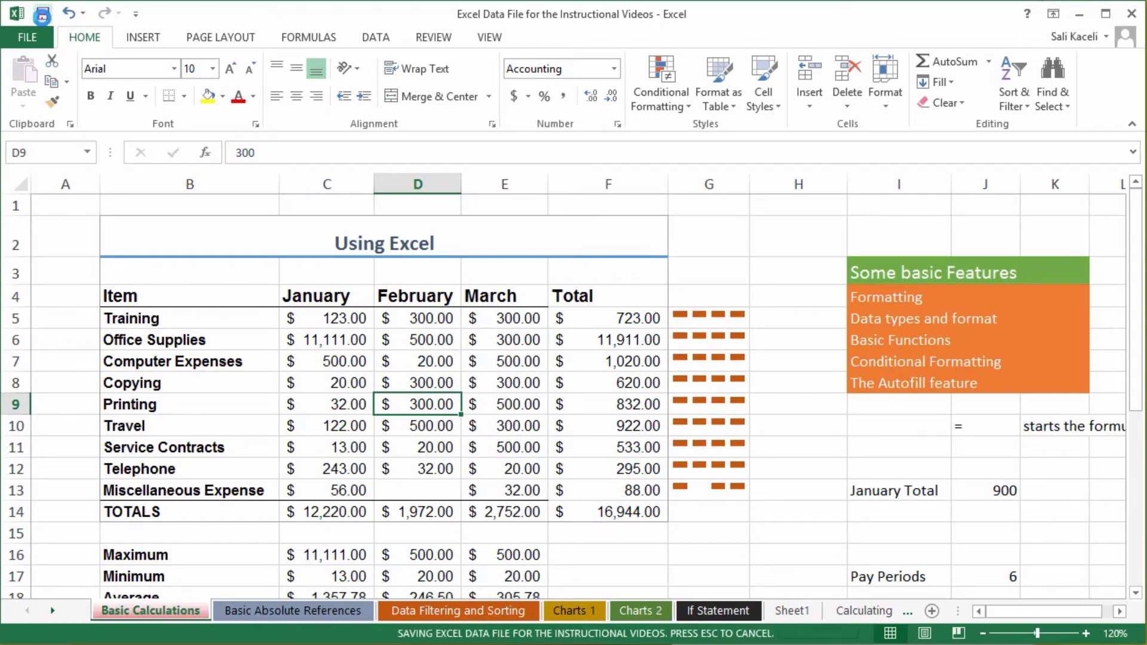
left_click(1081, 14)
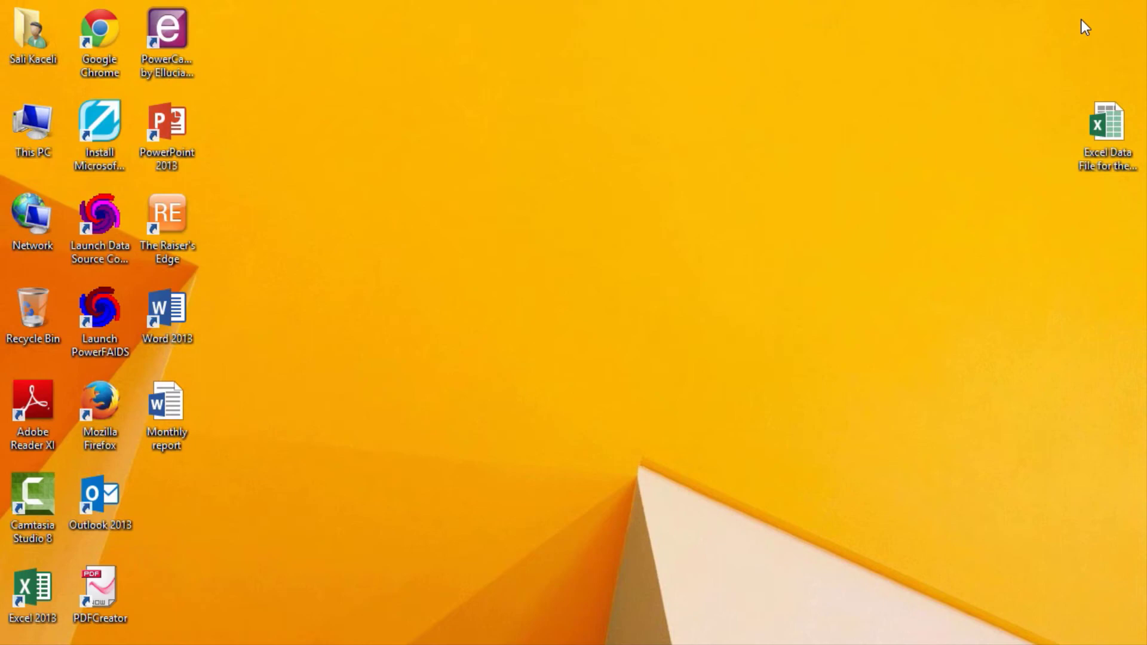
Step: Reopen Monthly report, accept the link update, and confirm both tables show Training at 123.00
double_click(166, 411)
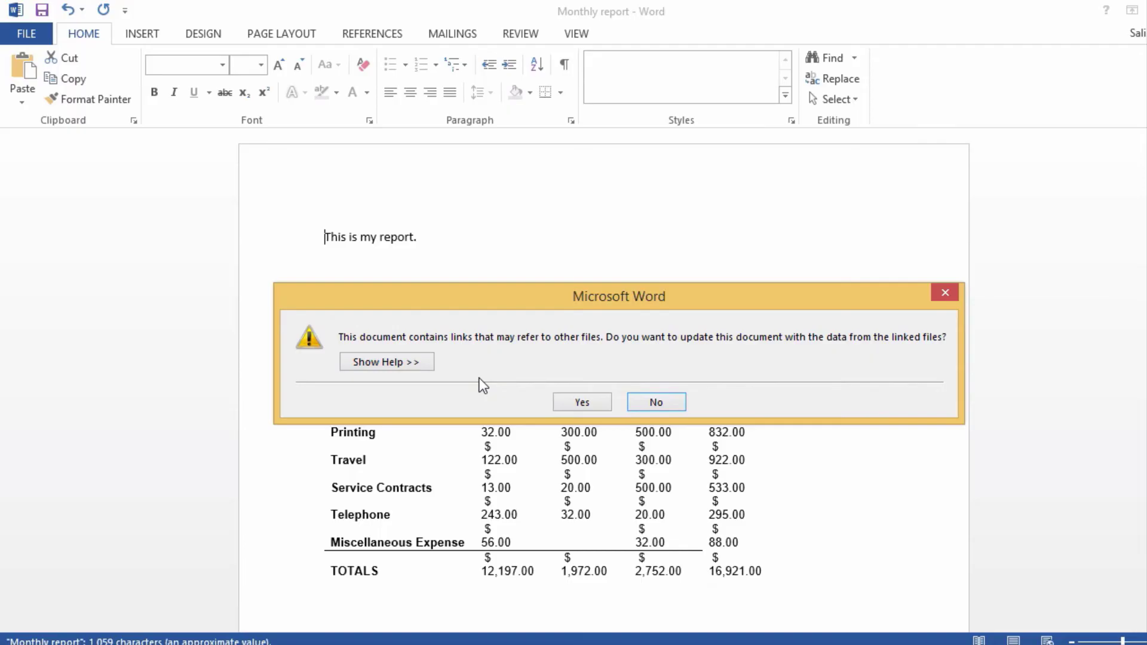
left_click(582, 402)
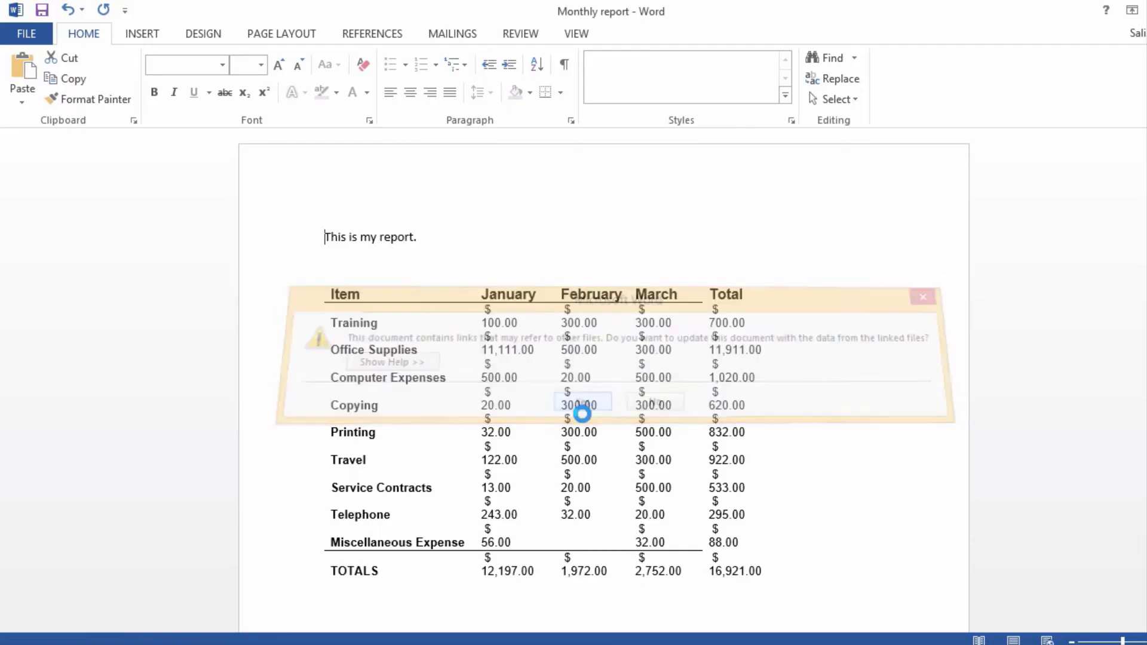
left_click(773, 549)
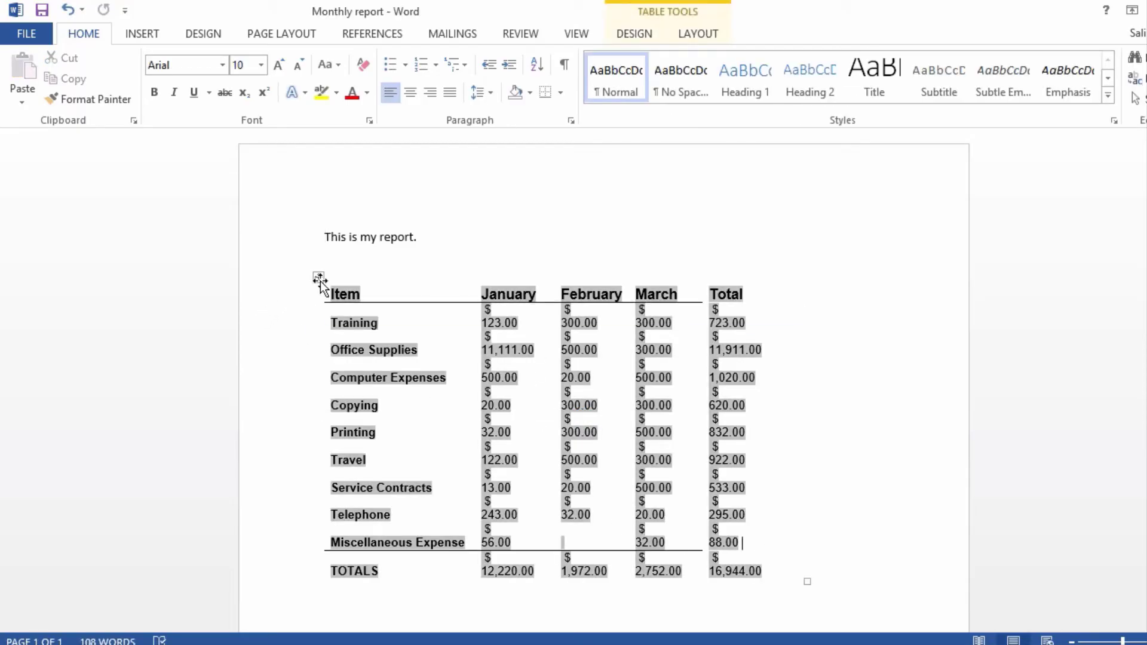
scroll(430, 330, "down", 8)
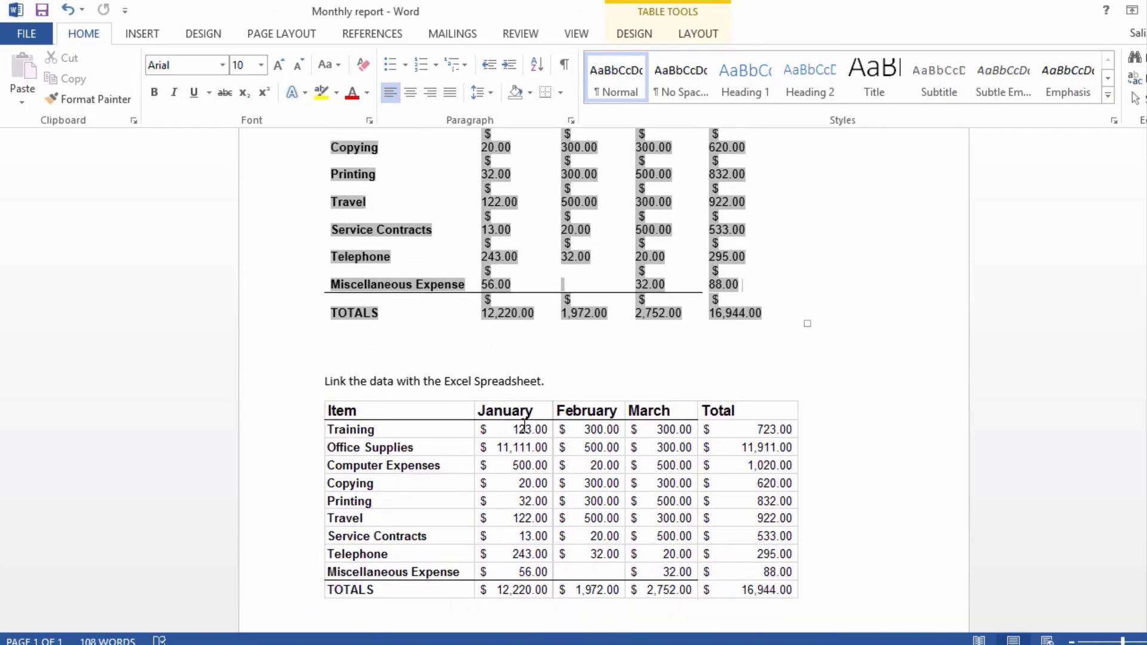
left_click(531, 433)
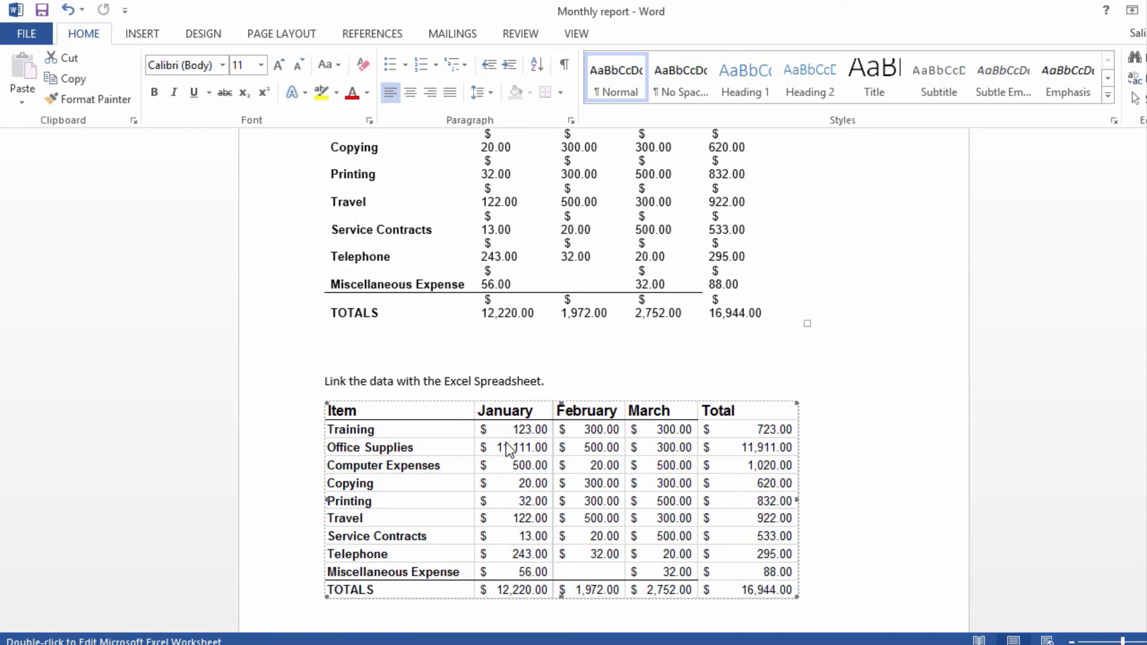
left_click(547, 386)
key("alt+Tab")
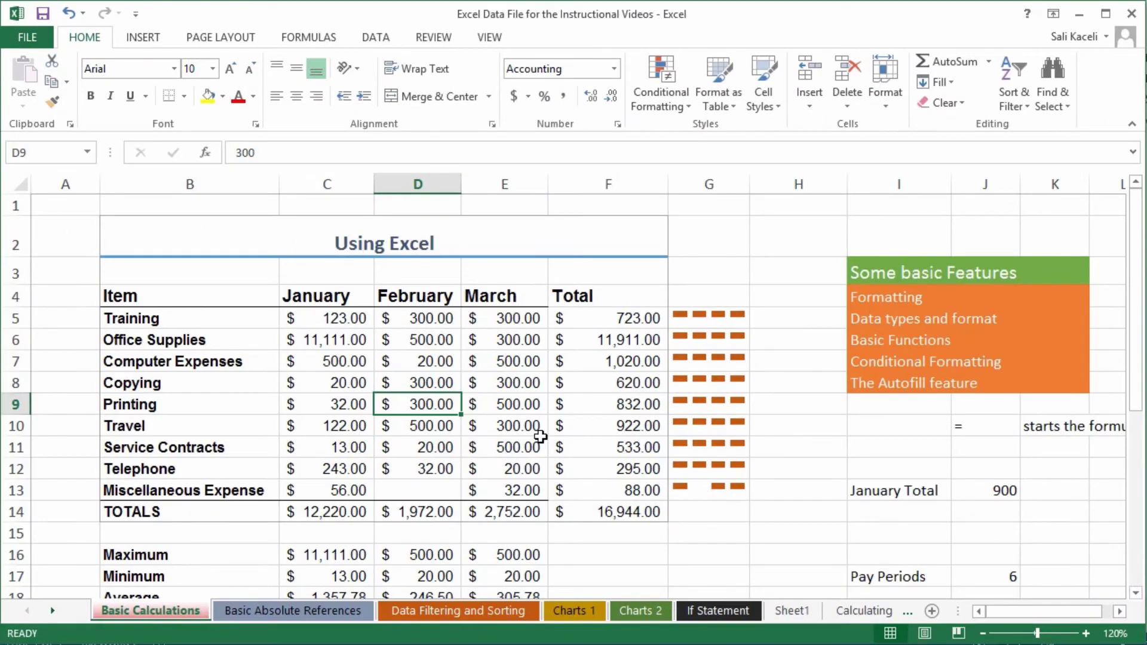
Step: Apply orange gradient data bars to the January–March amounts C5:E13, then switch back to Word
left_click(344, 470)
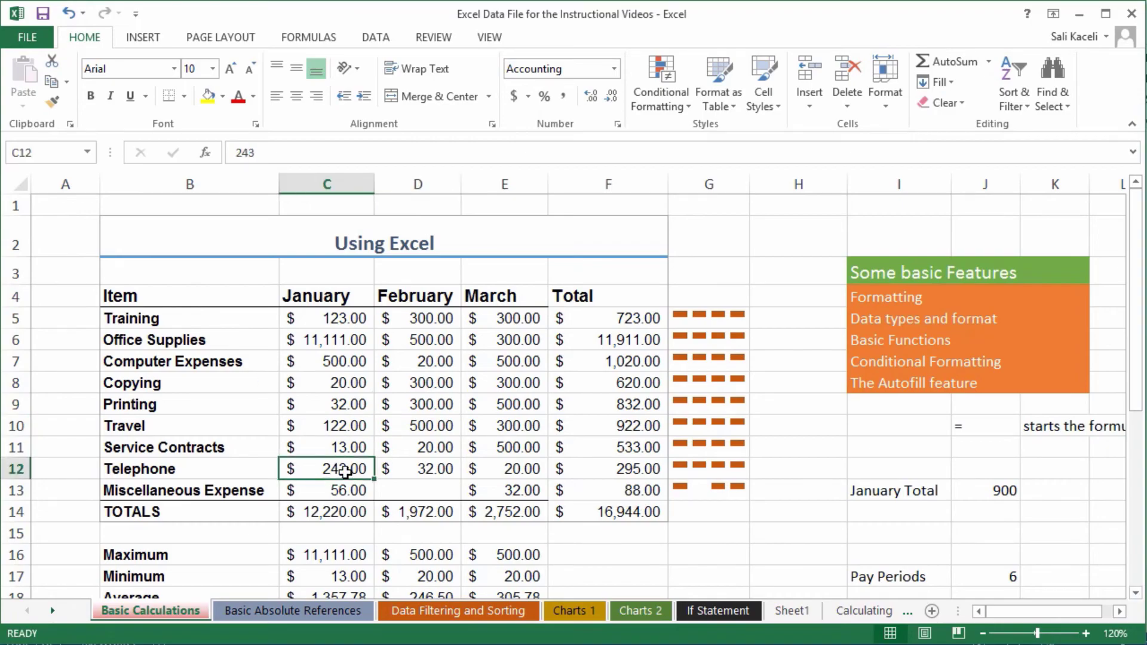
left_click(332, 384)
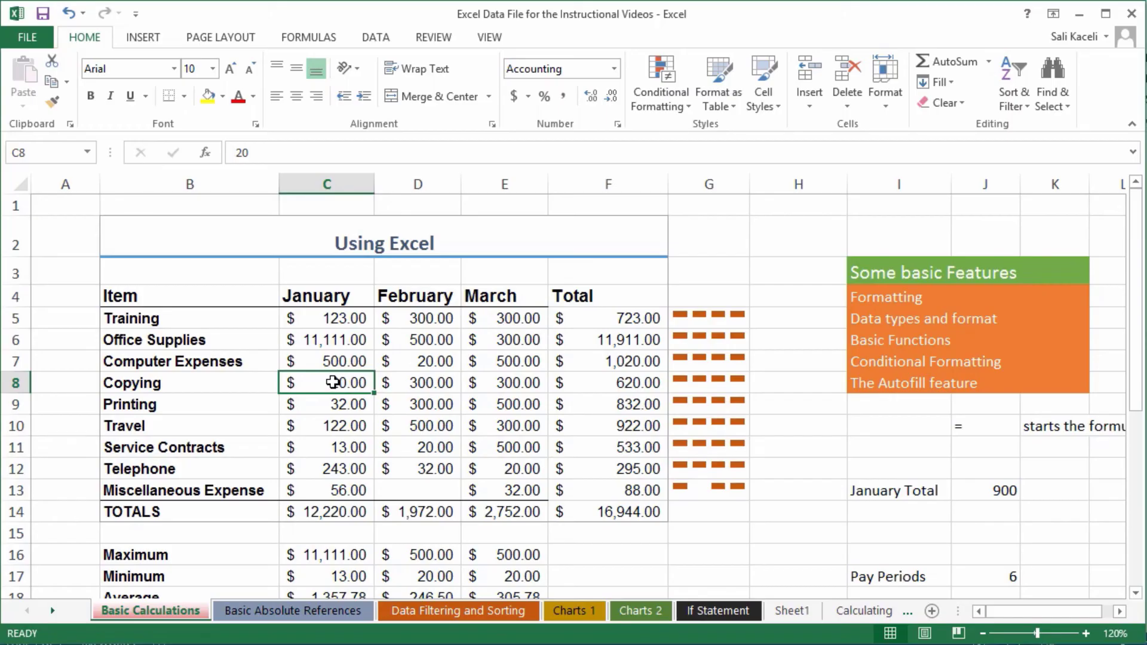
left_click_drag(294, 319, 492, 496)
left_click(661, 84)
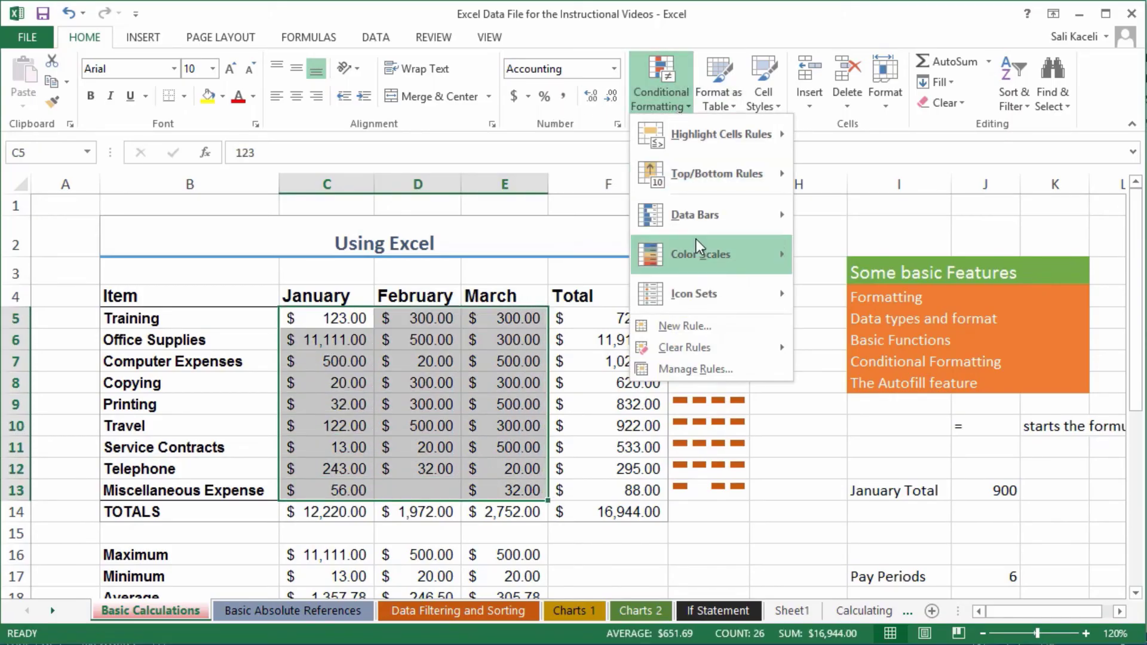
left_click(820, 263)
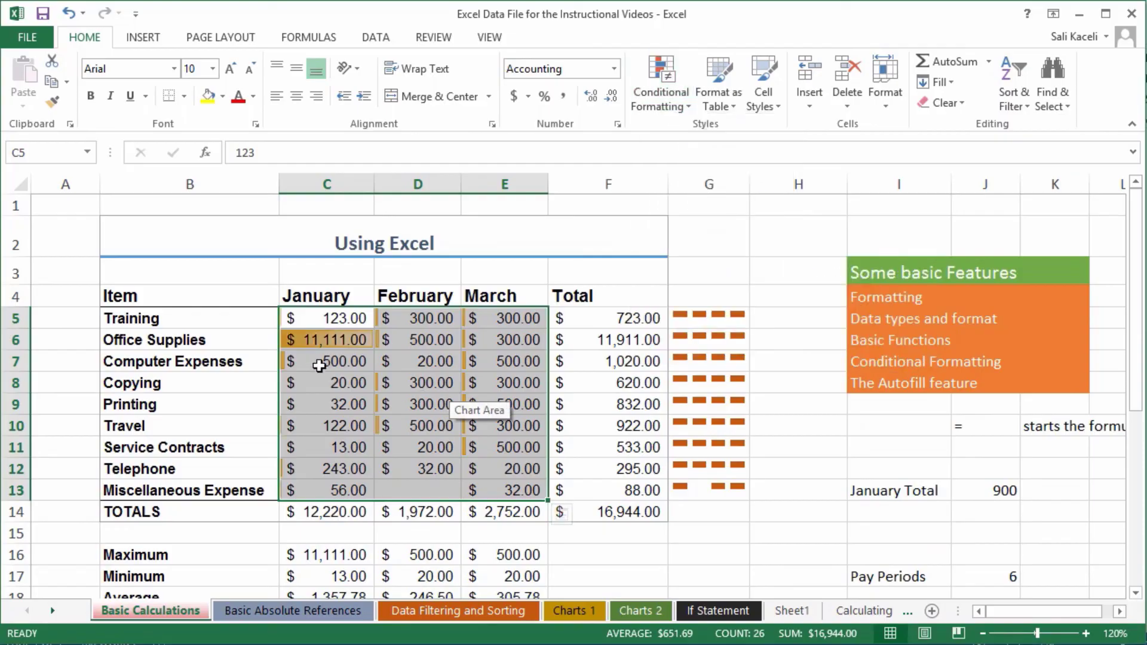
left_click(310, 340)
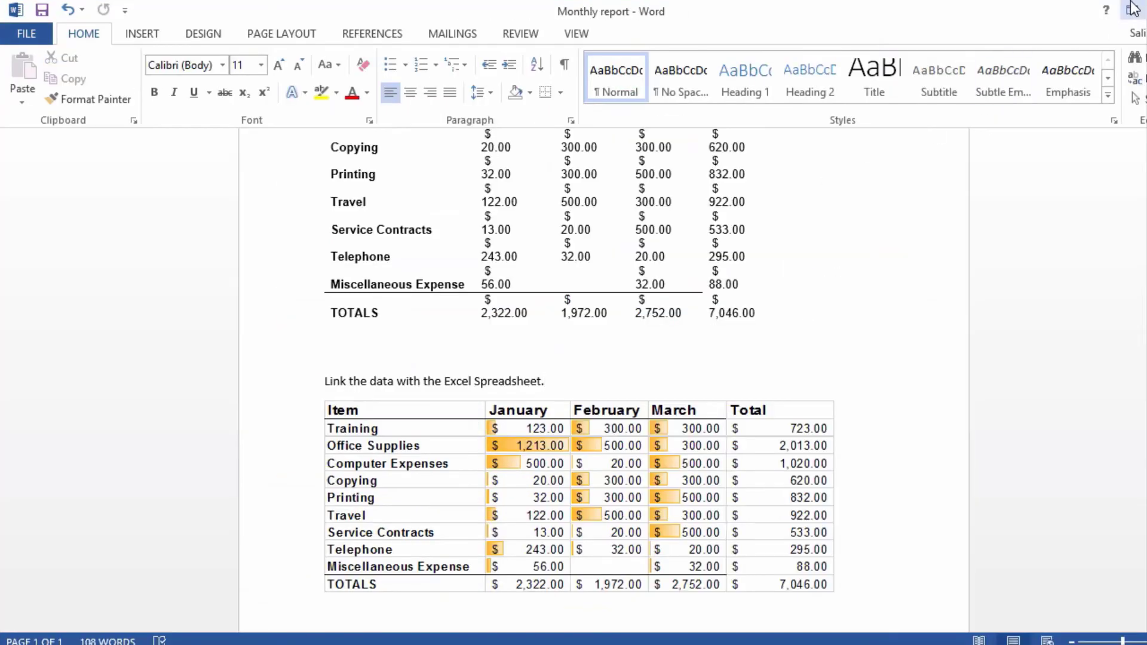
Step: Save and close Monthly report in Word, then save the Excel workbook and minimise Excel
key("alt+F4")
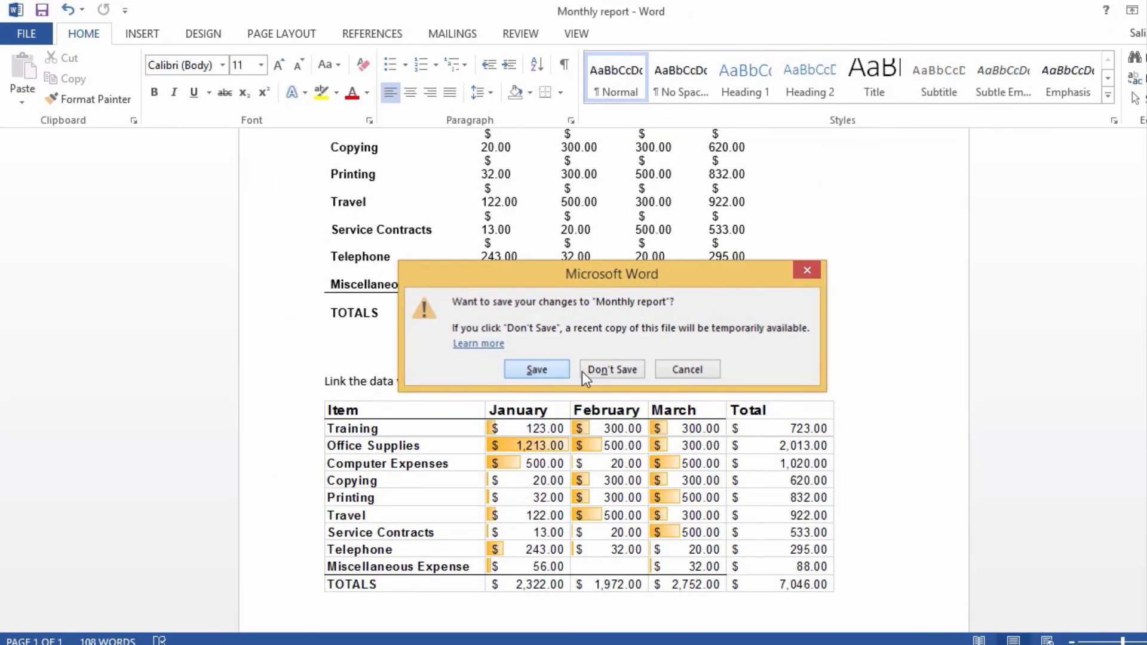
left_click(542, 367)
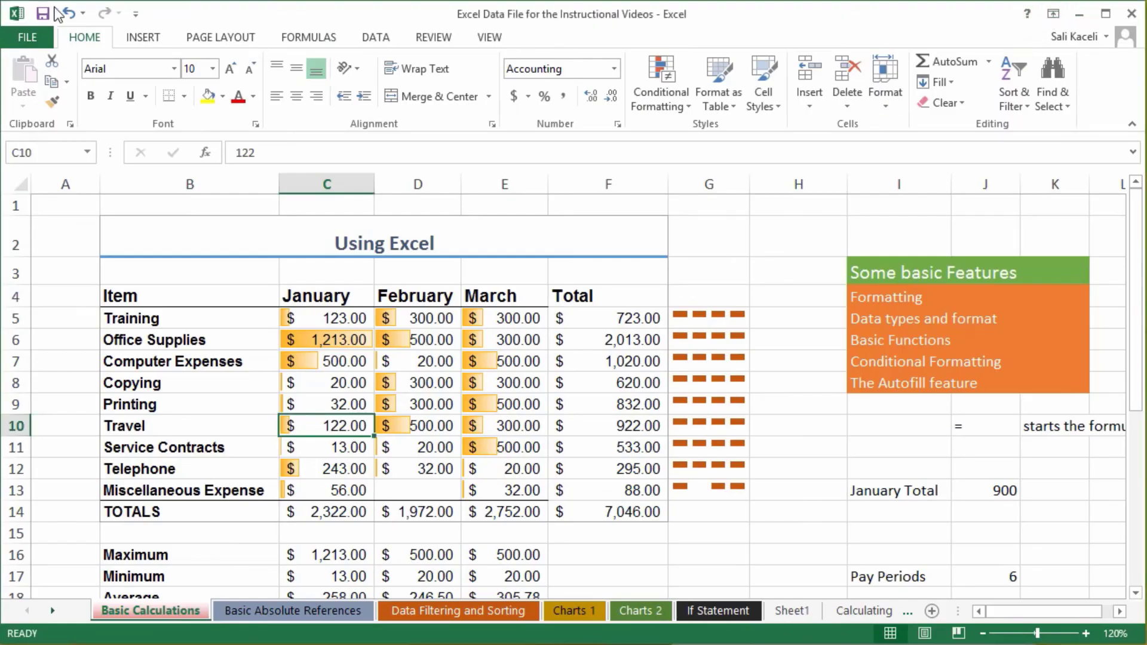
left_click(40, 14)
left_click(1080, 17)
Step: Reopen Monthly report with updated links and check the linked table's January–March data bars
double_click(159, 425)
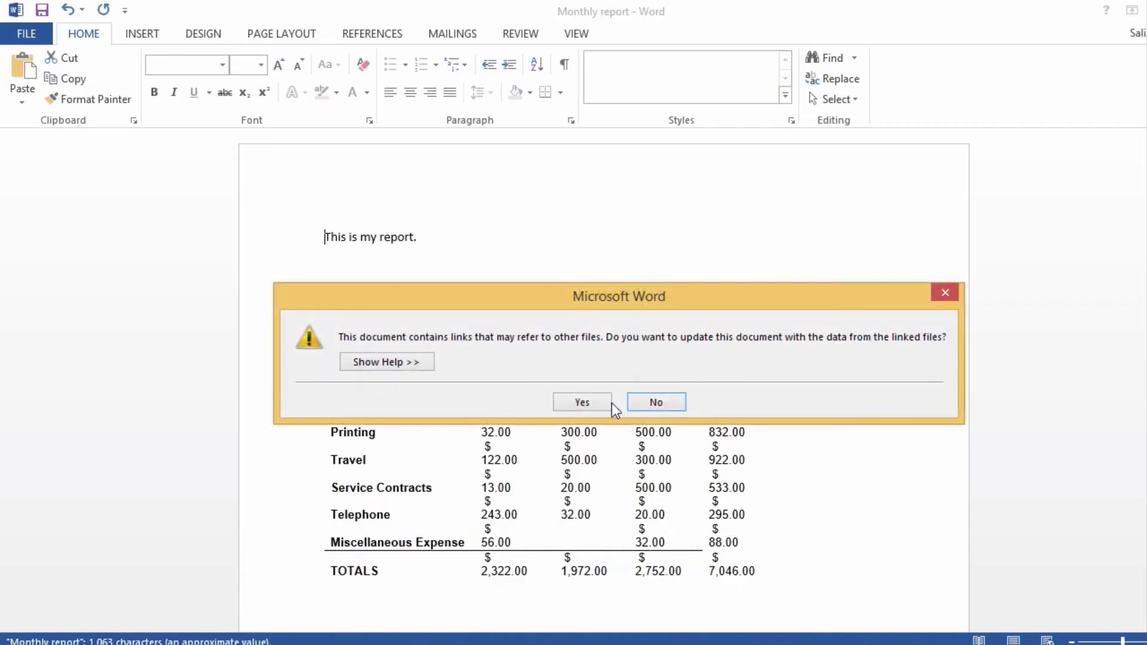
left_click(597, 399)
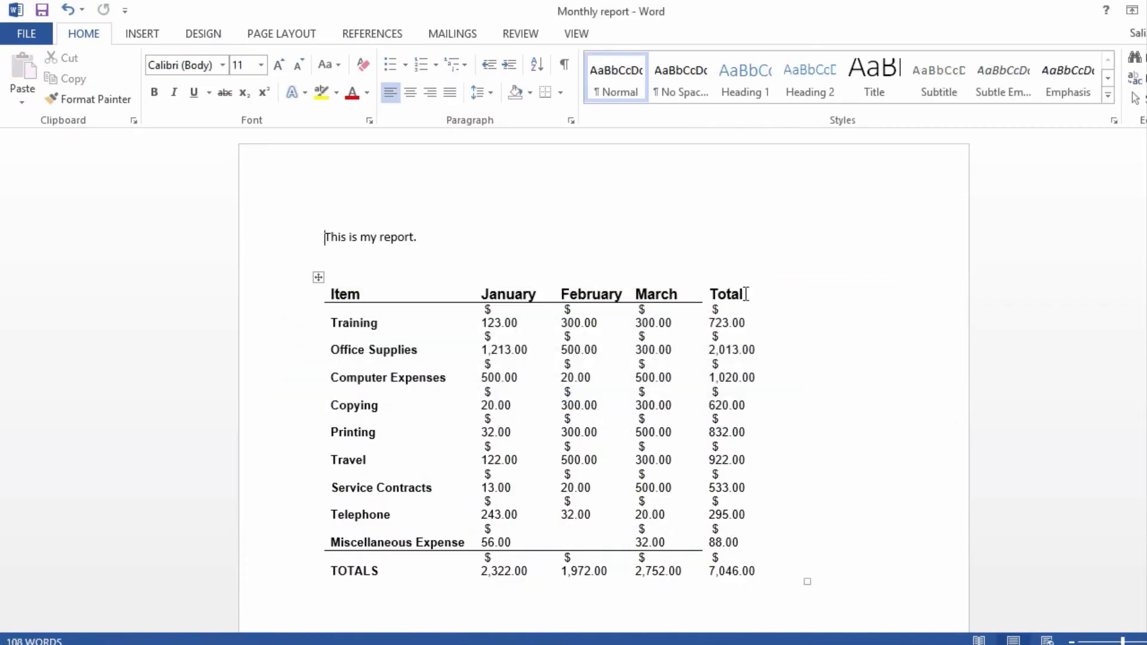
scroll(436, 415, "down", 5)
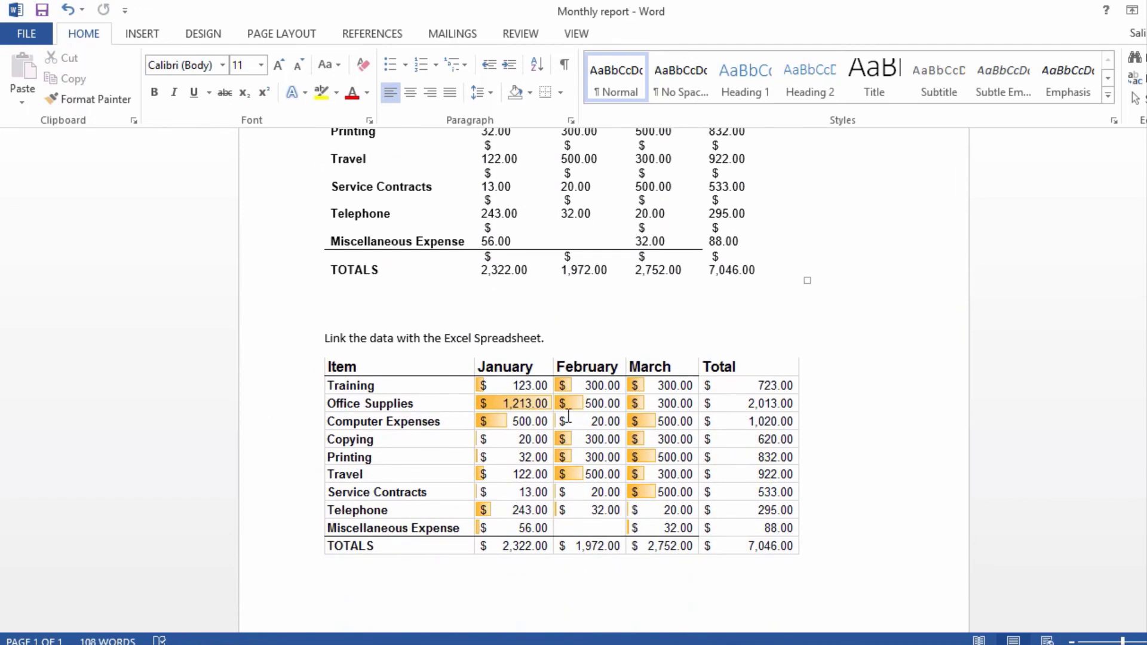